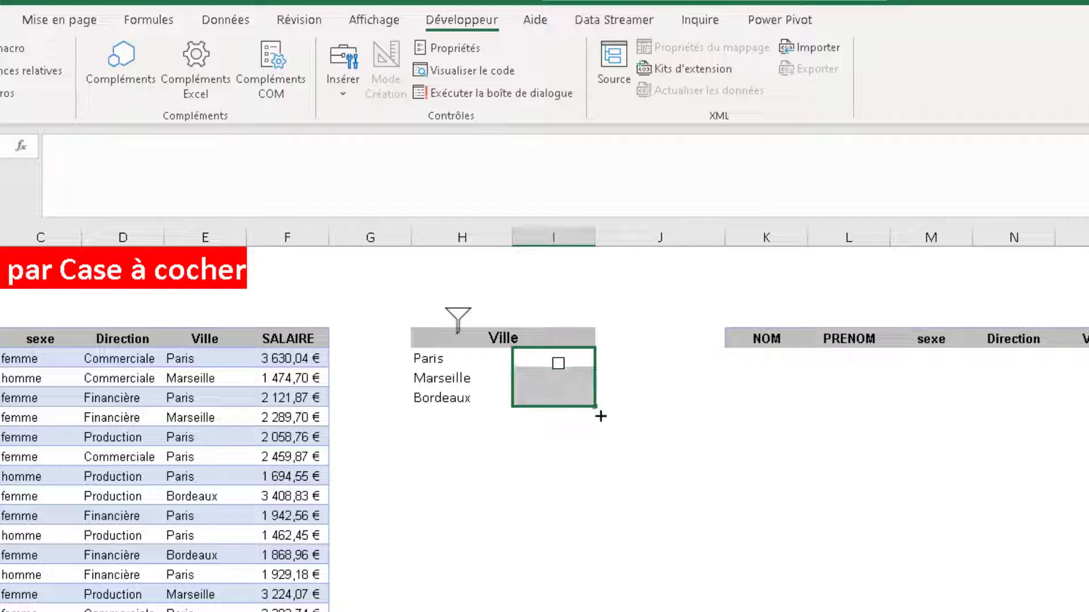
Step: Link the Paris check box to cell $I$5 through its control format settings
{"action": "right_click", "coordinate": [555, 360]}
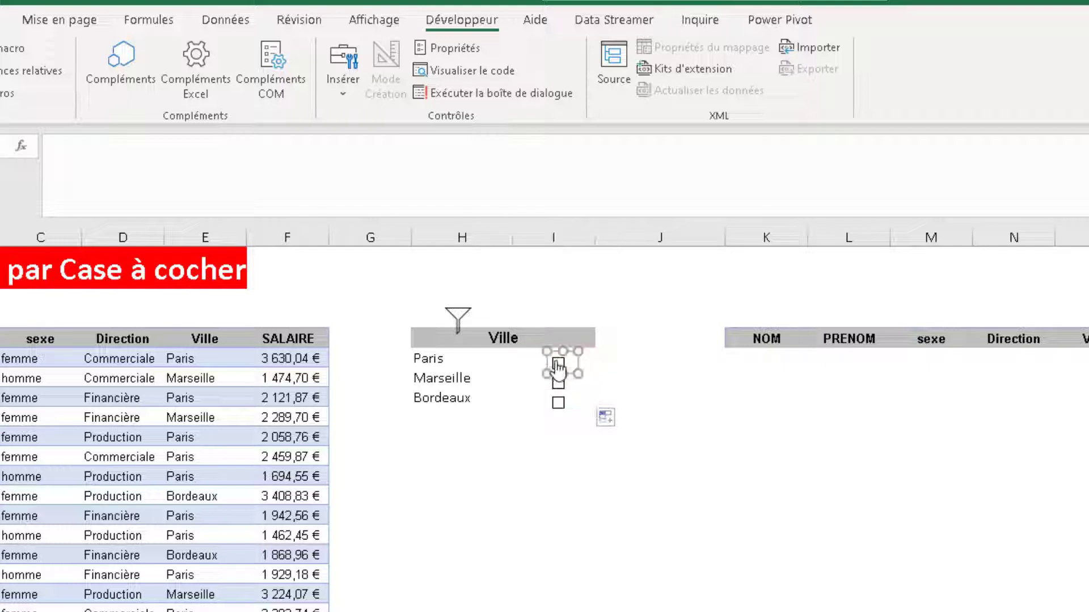
{"action": "right_click", "coordinate": [558, 356]}
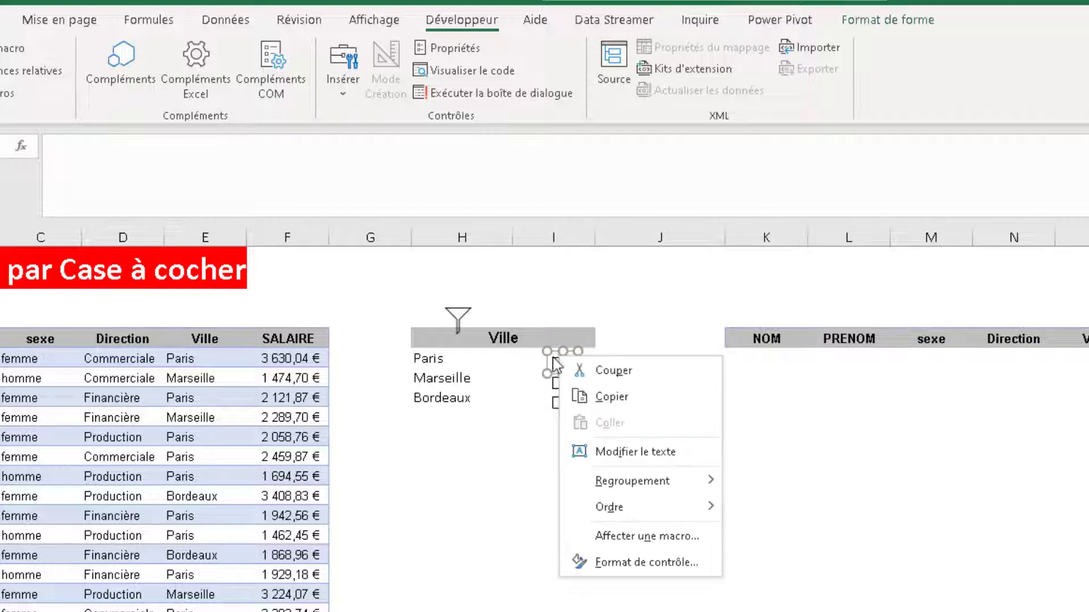
{"action": "left_click", "coordinate": [672, 566]}
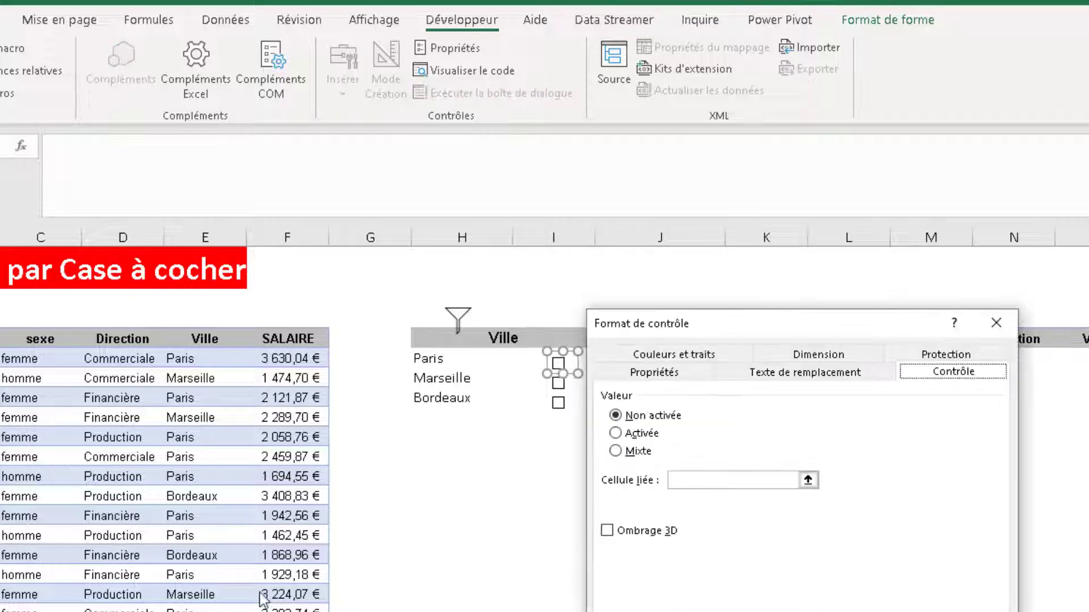
{"action": "left_click", "coordinate": [807, 480]}
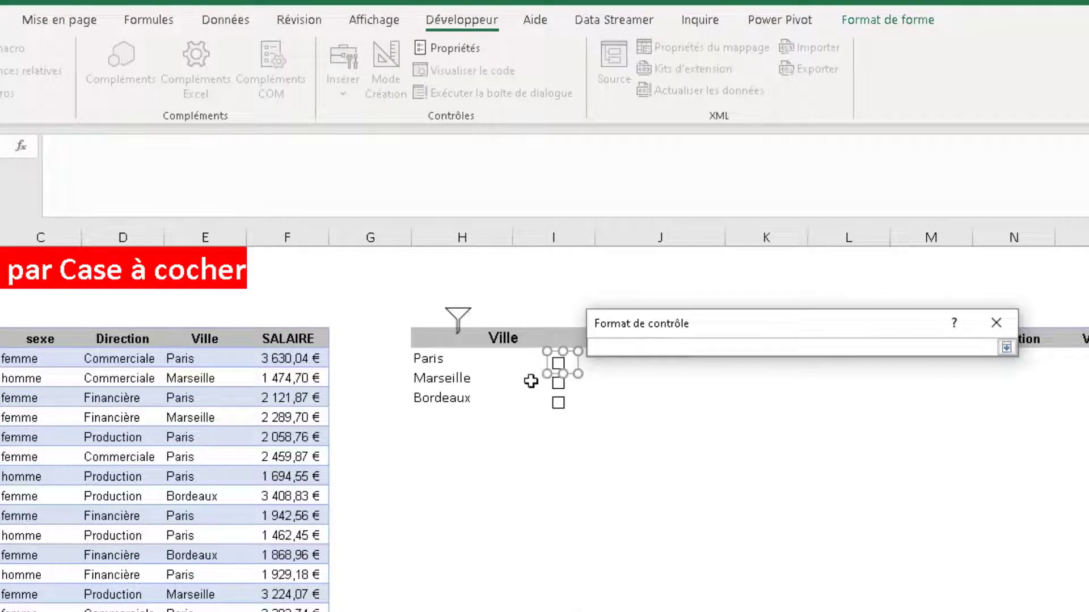
{"action": "left_click", "coordinate": [533, 359]}
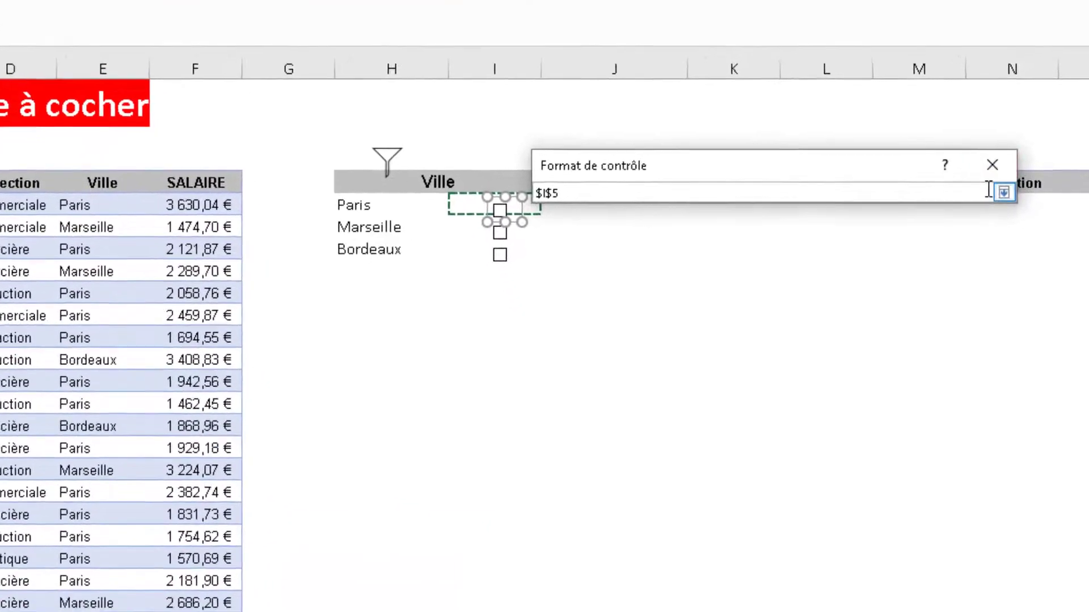
{"action": "left_click", "coordinate": [1006, 347]}
{"action": "left_click", "coordinate": [889, 574]}
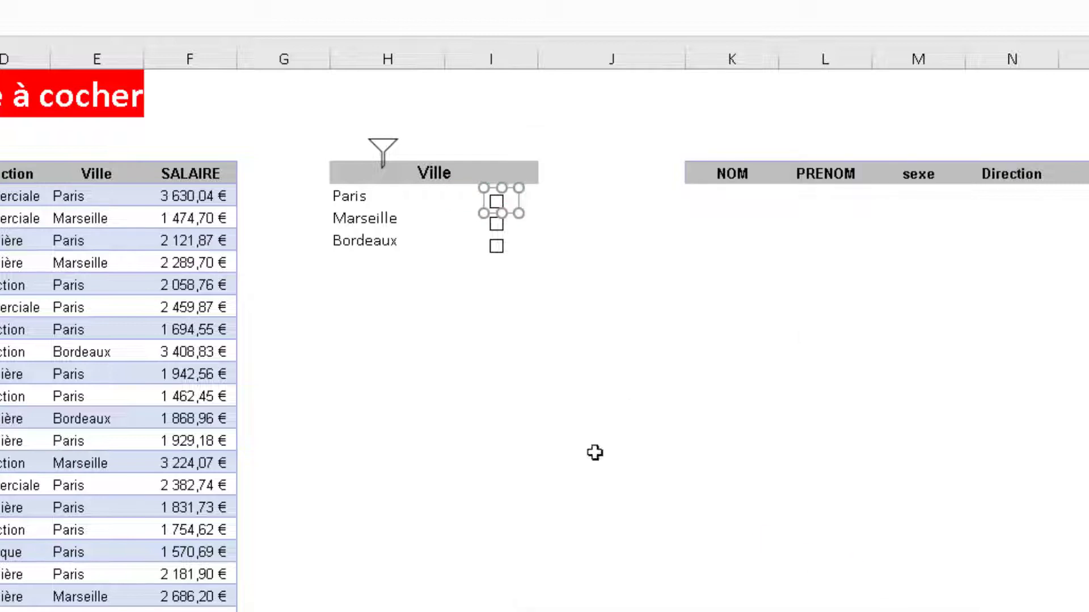
Step: Link the Marseille check box to cell $I$6 in its control format settings
{"action": "right_click", "coordinate": [503, 234]}
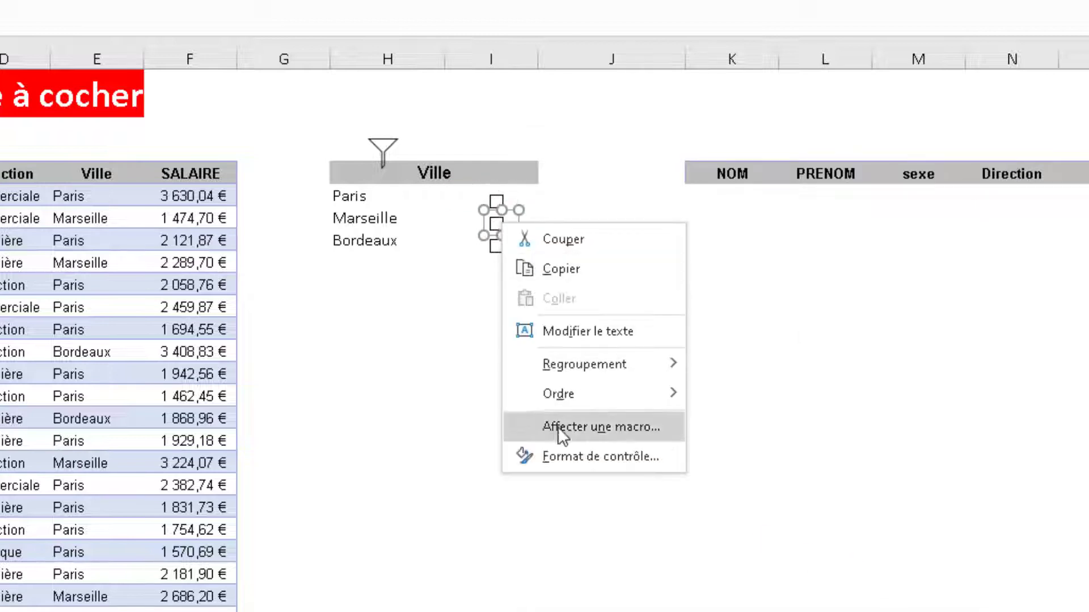
{"action": "left_click", "coordinate": [555, 458]}
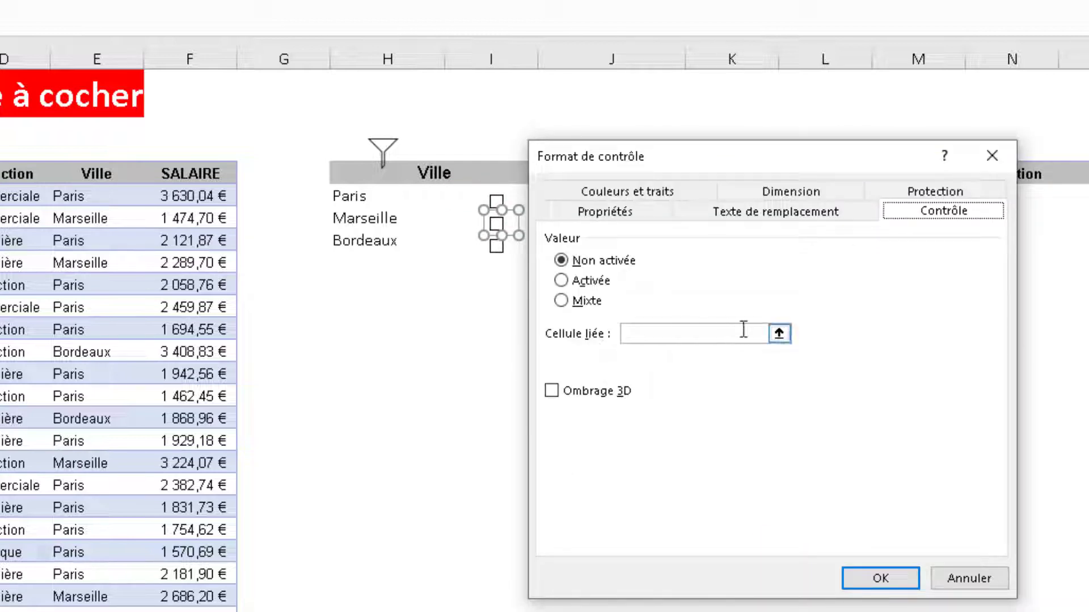
{"action": "left_click", "coordinate": [779, 335]}
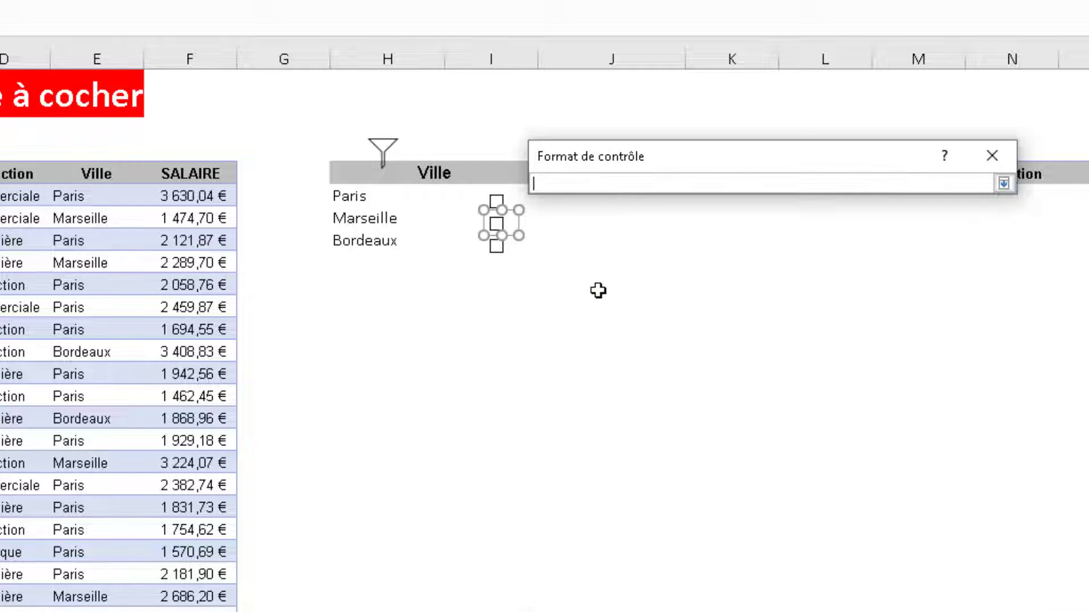
{"action": "left_click", "coordinate": [475, 223]}
{"action": "left_click", "coordinate": [1003, 184]}
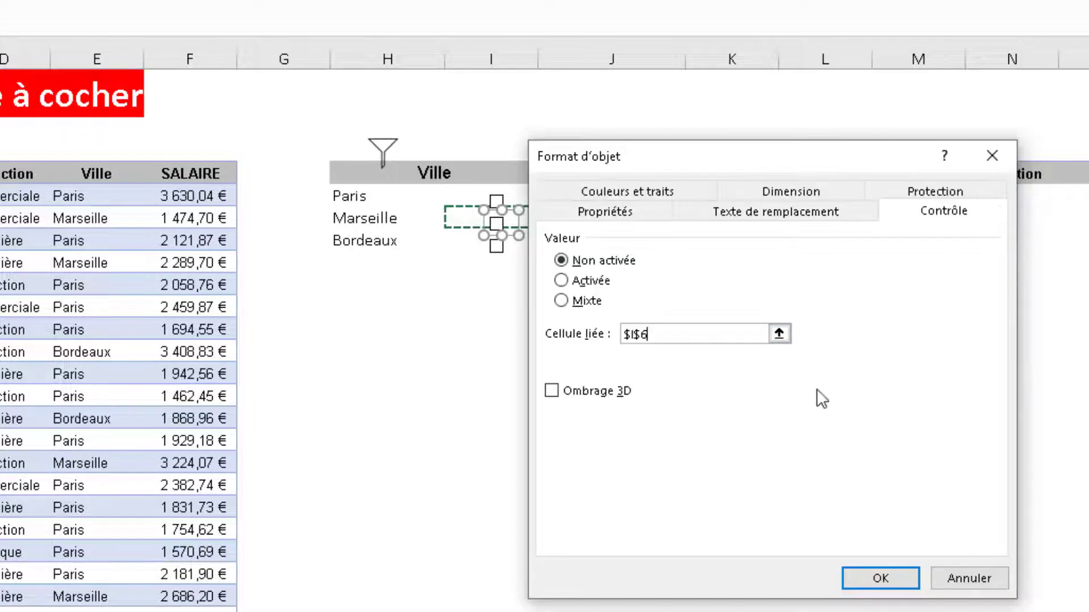
{"action": "left_click", "coordinate": [855, 577]}
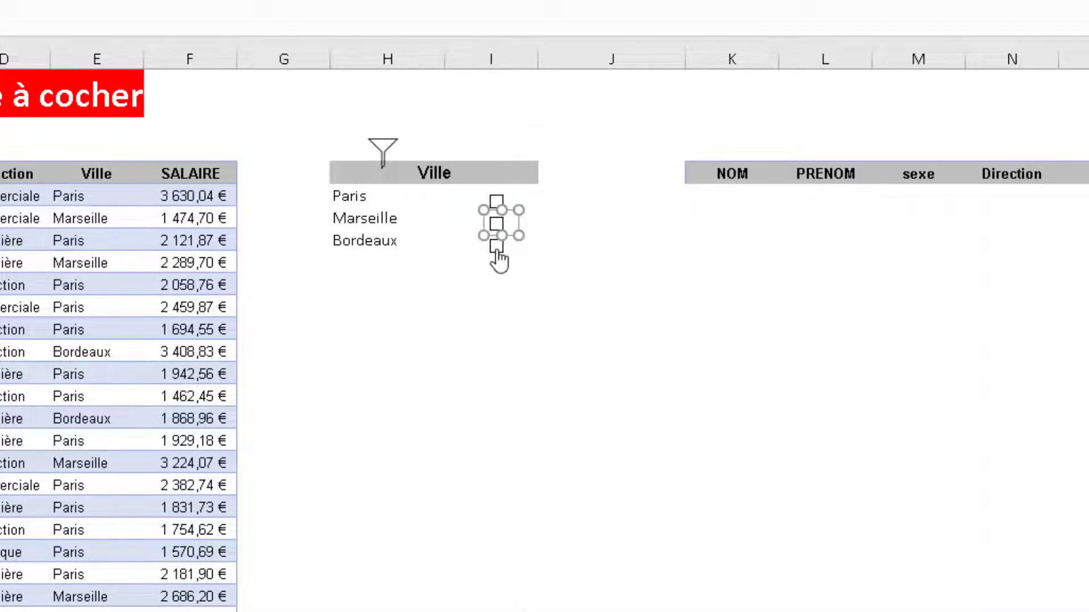
Step: Link the Bordeaux check box to cell $I$7 in its control format settings, and deselect it
{"action": "right_click", "coordinate": [496, 248]}
{"action": "left_click", "coordinate": [563, 482]}
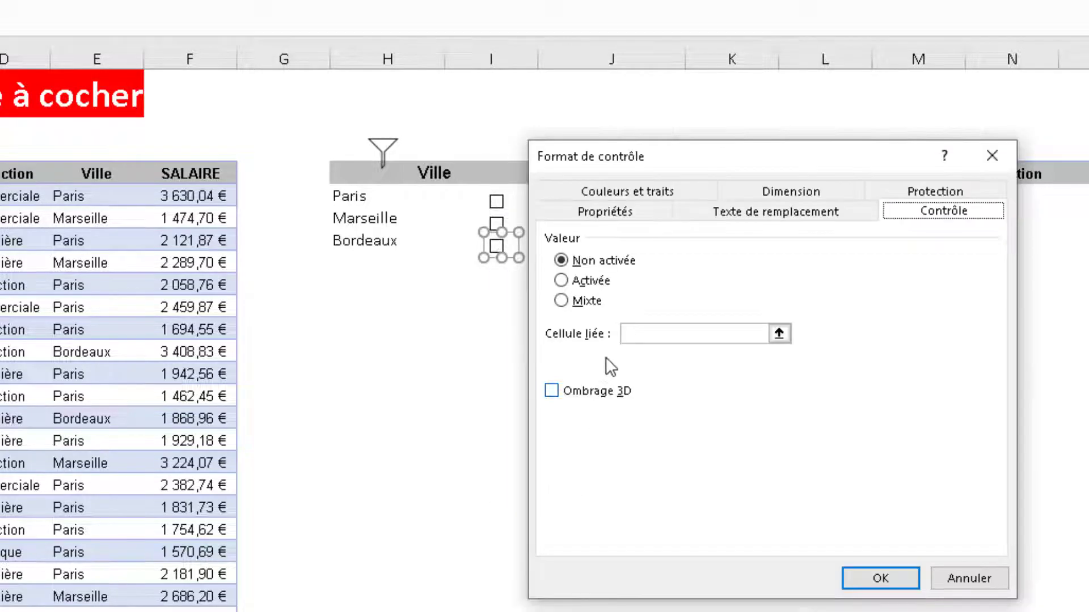
{"action": "left_click", "coordinate": [776, 332]}
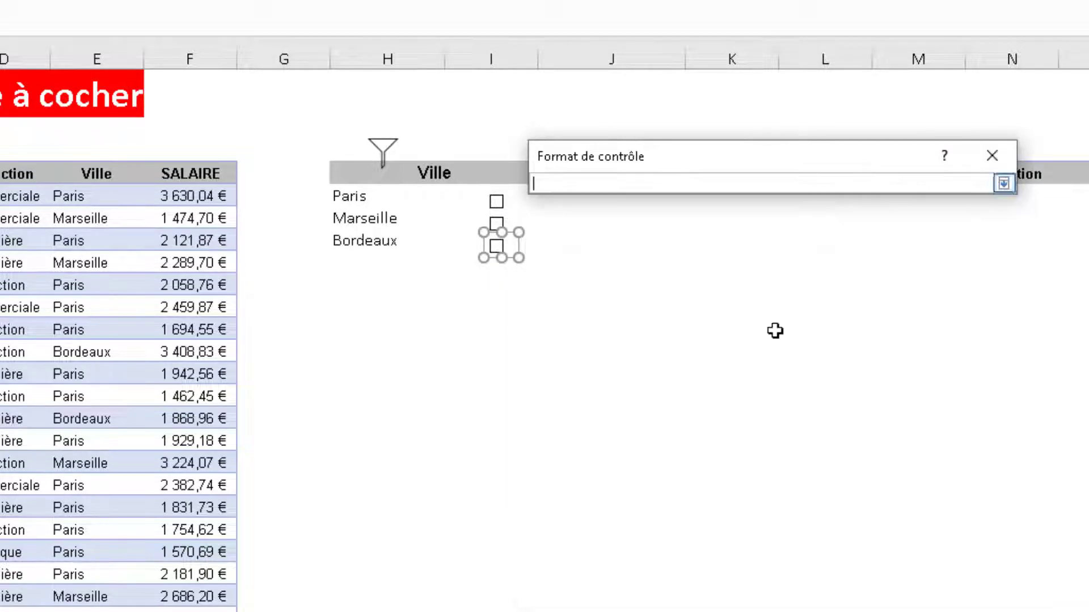
{"action": "left_click", "coordinate": [475, 247]}
{"action": "left_click", "coordinate": [1004, 184]}
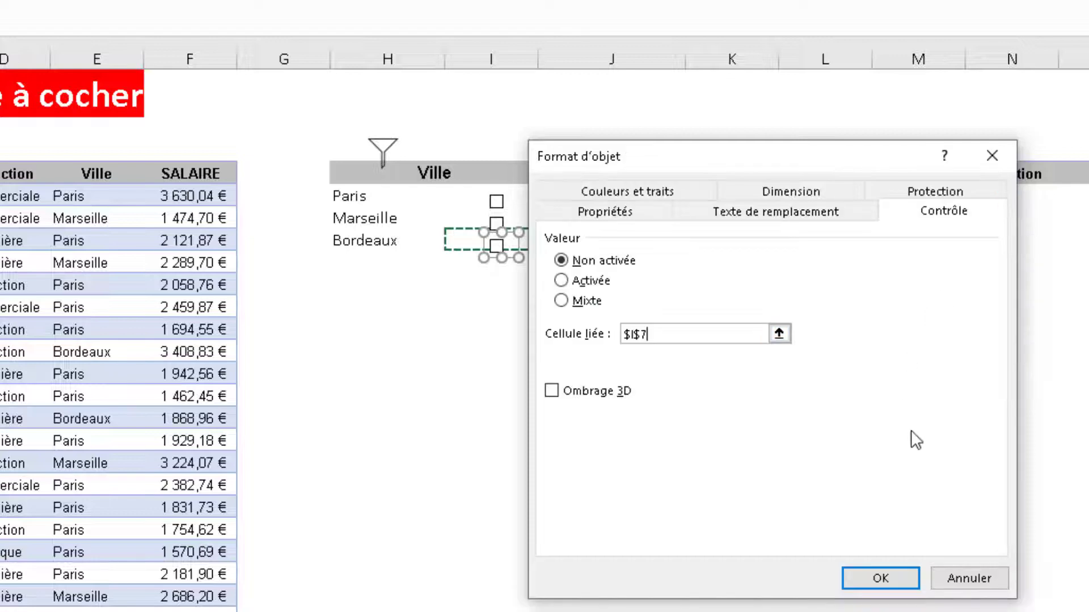
{"action": "left_click", "coordinate": [880, 578]}
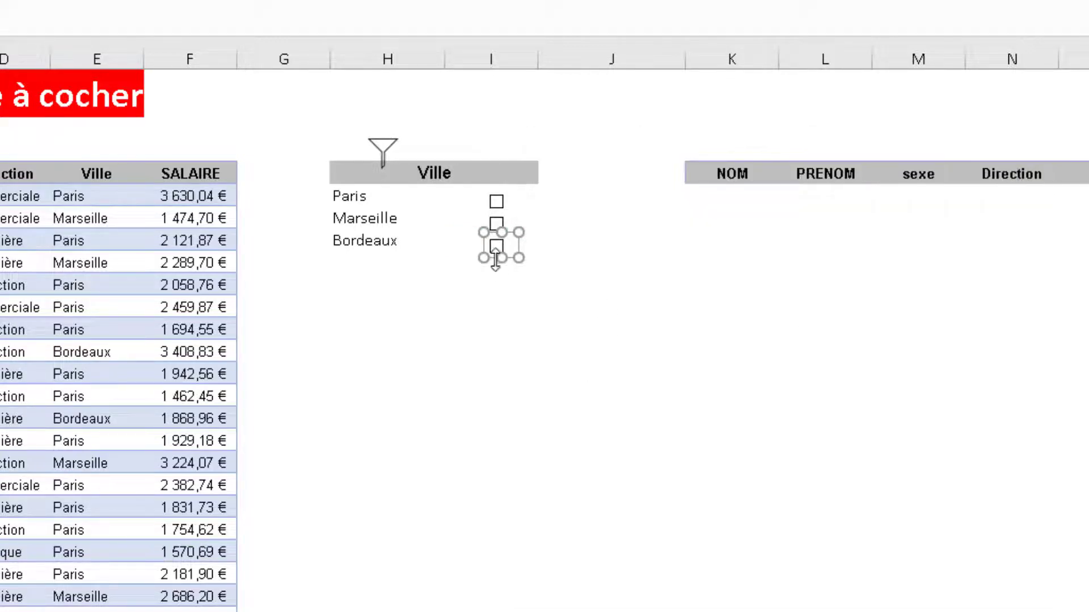
{"action": "key", "text": "Escape"}
Step: Test the linked check boxes by switching Paris and Bordeaux on and off and ticking Marseille
{"action": "left_click", "coordinate": [495, 211]}
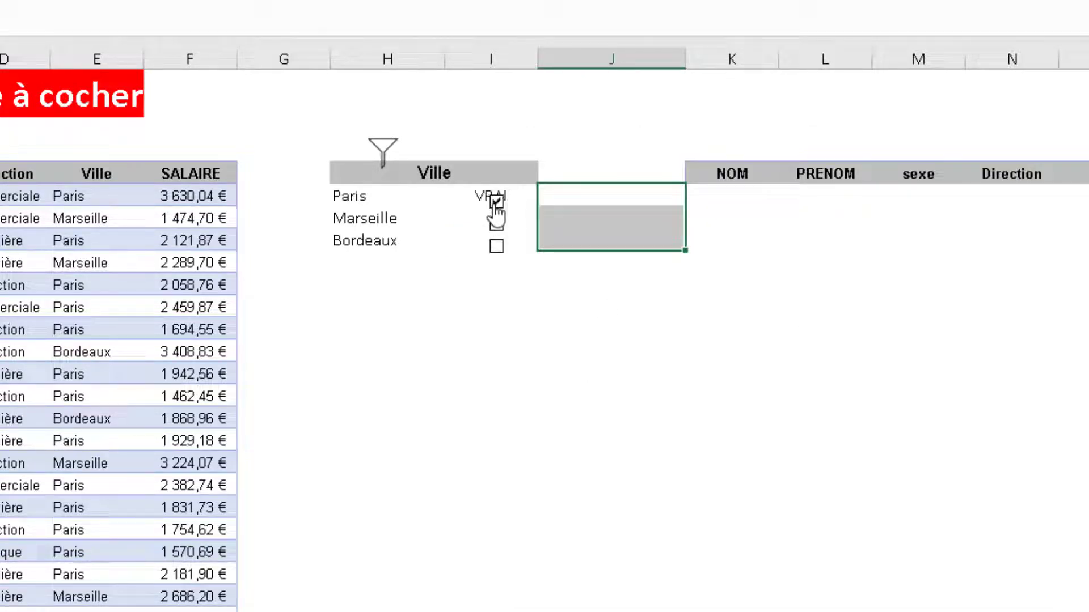
{"action": "left_click", "coordinate": [495, 211]}
{"action": "left_click", "coordinate": [496, 229]}
{"action": "left_click", "coordinate": [497, 248]}
{"action": "left_click", "coordinate": [497, 247]}
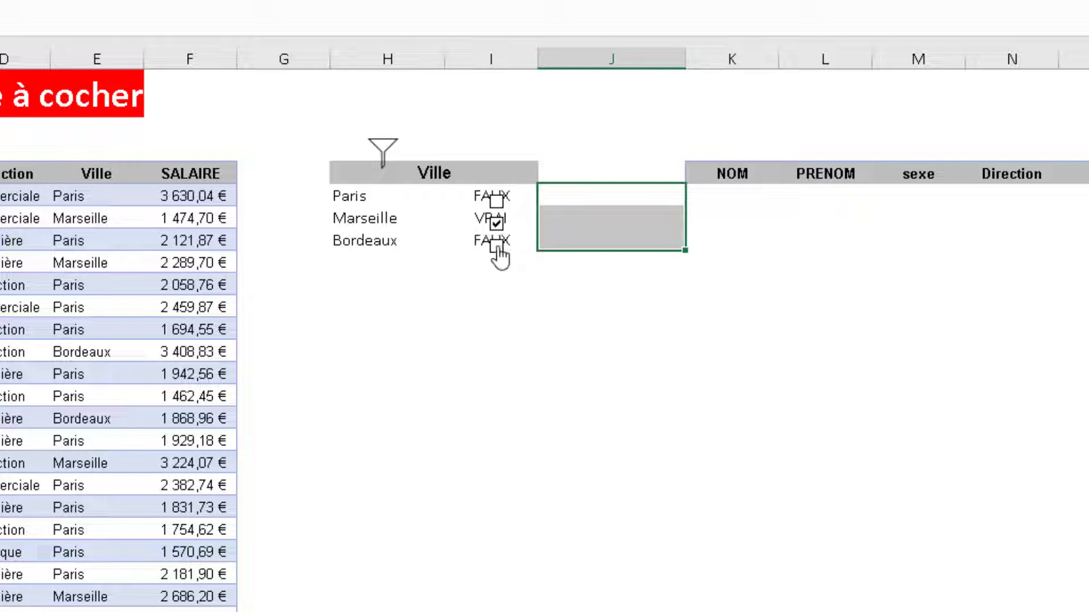
Step: Enter the formula =SI(I5=VRAI;H5;"") in cell J5 to return the city when its check box is ticked
{"action": "left_click", "coordinate": [556, 192]}
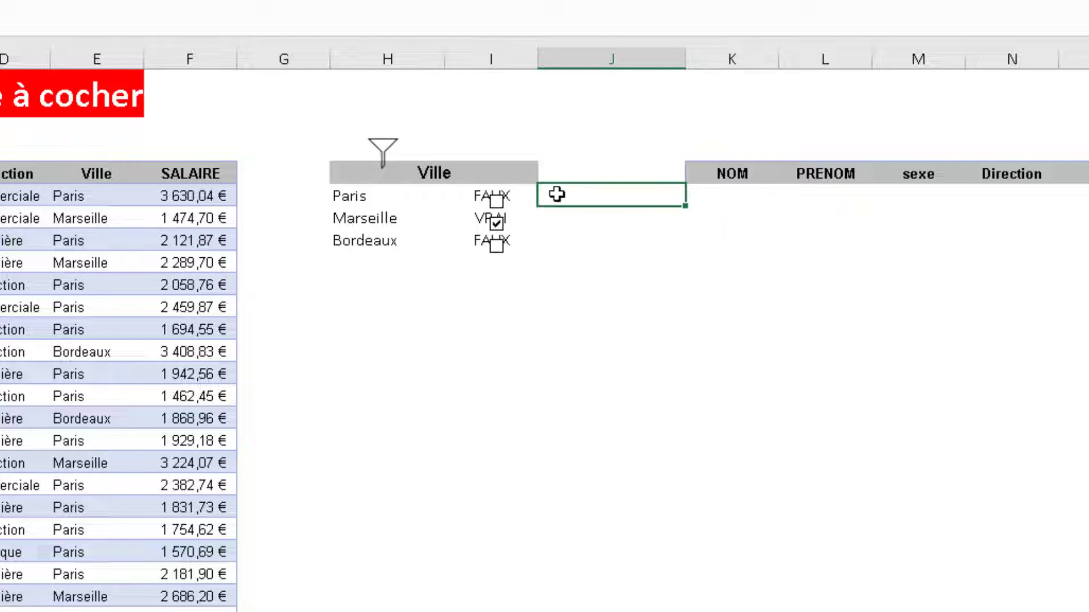
{"action": "type", "text": "=si"}
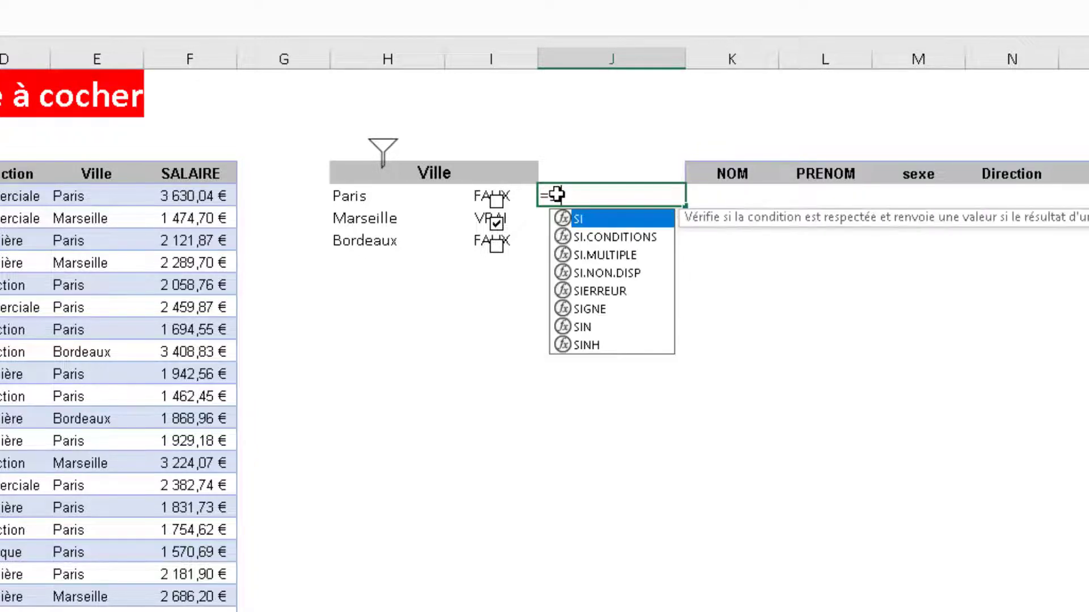
{"action": "double_click", "coordinate": [593, 218]}
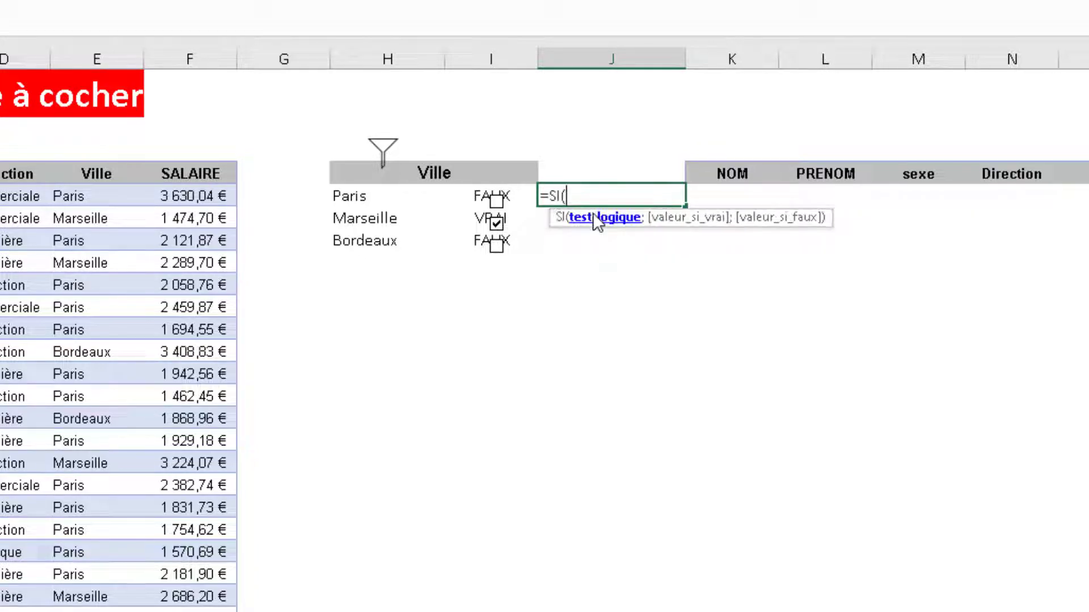
{"action": "left_click", "coordinate": [520, 197]}
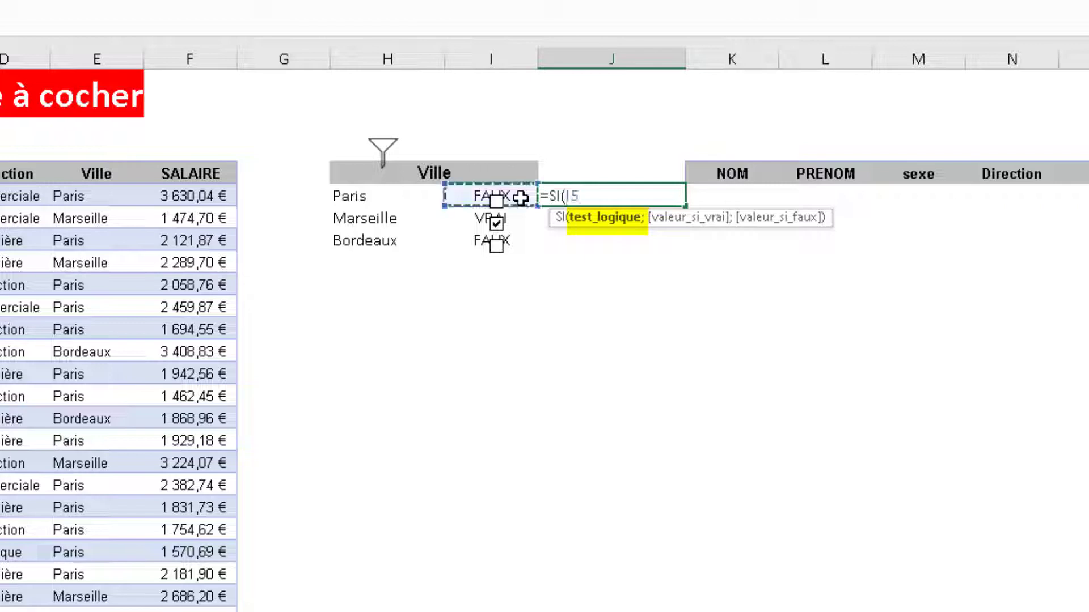
{"action": "type", "text": "=VRAI"}
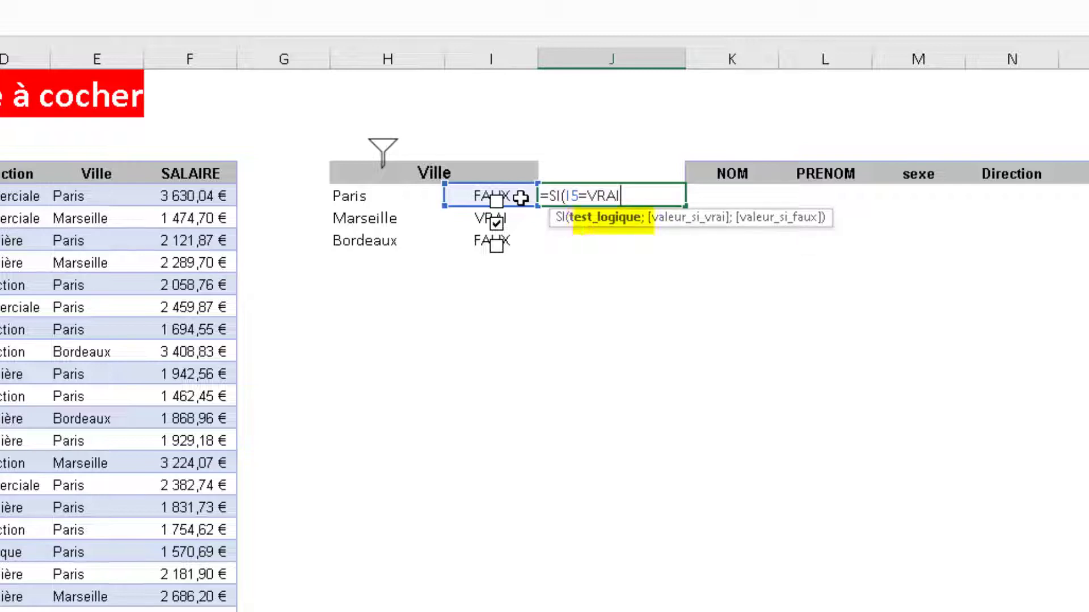
{"action": "type", "text": ";"}
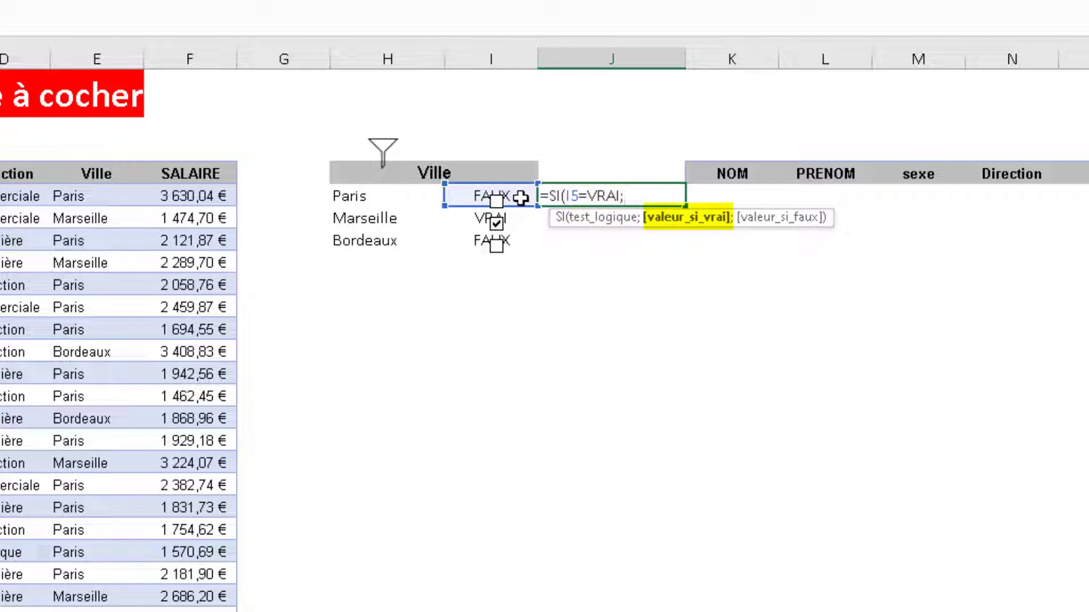
{"action": "left_click", "coordinate": [366, 199]}
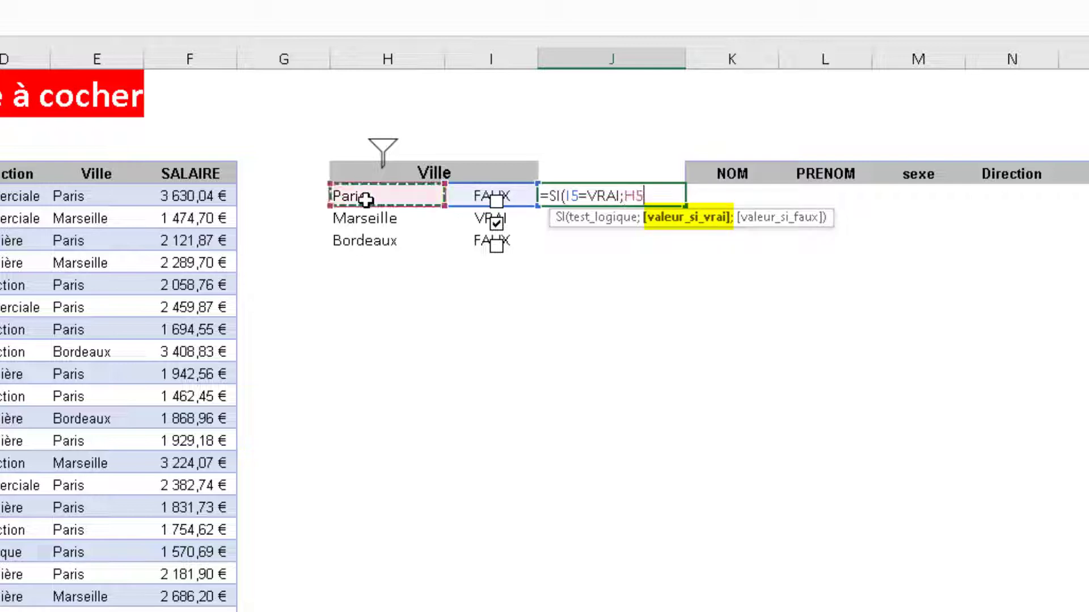
{"action": "type", "text": ";"}
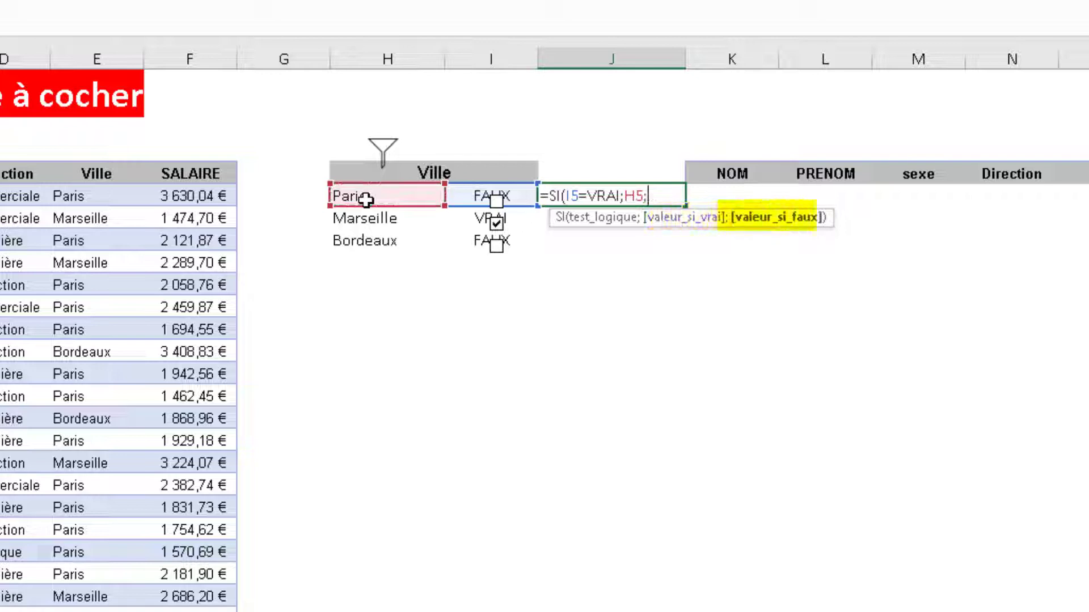
{"action": "type", "text": "\"\""}
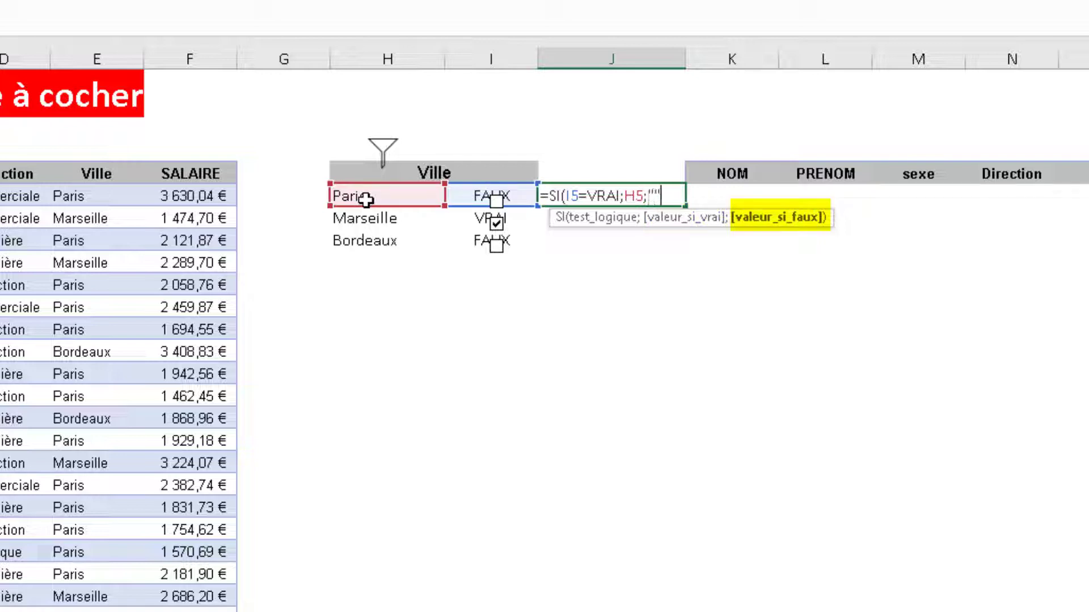
{"action": "type", "text": ")"}
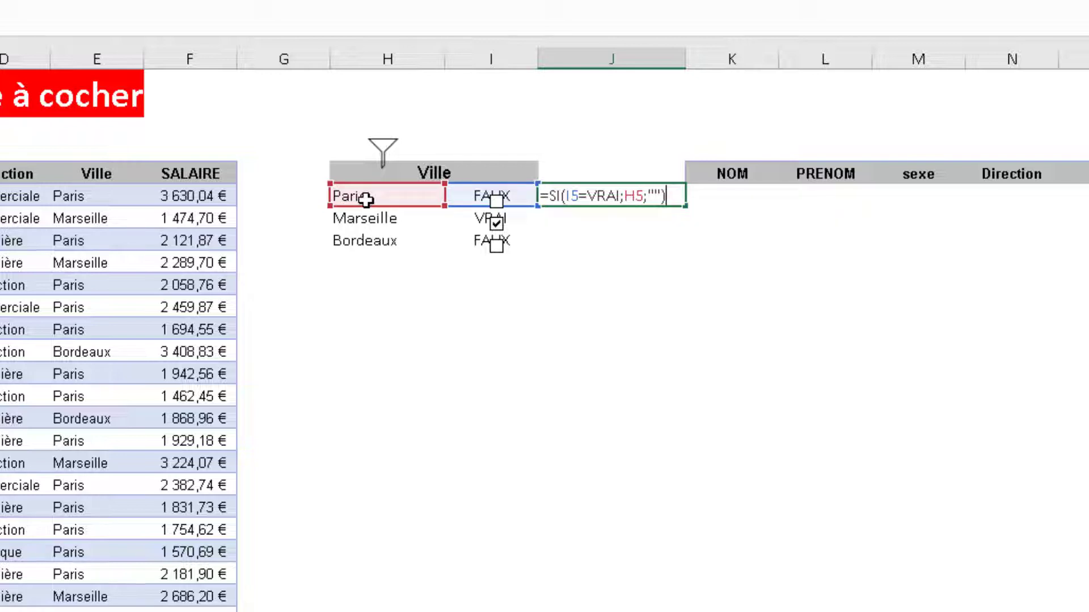
{"action": "key", "text": "Return"}
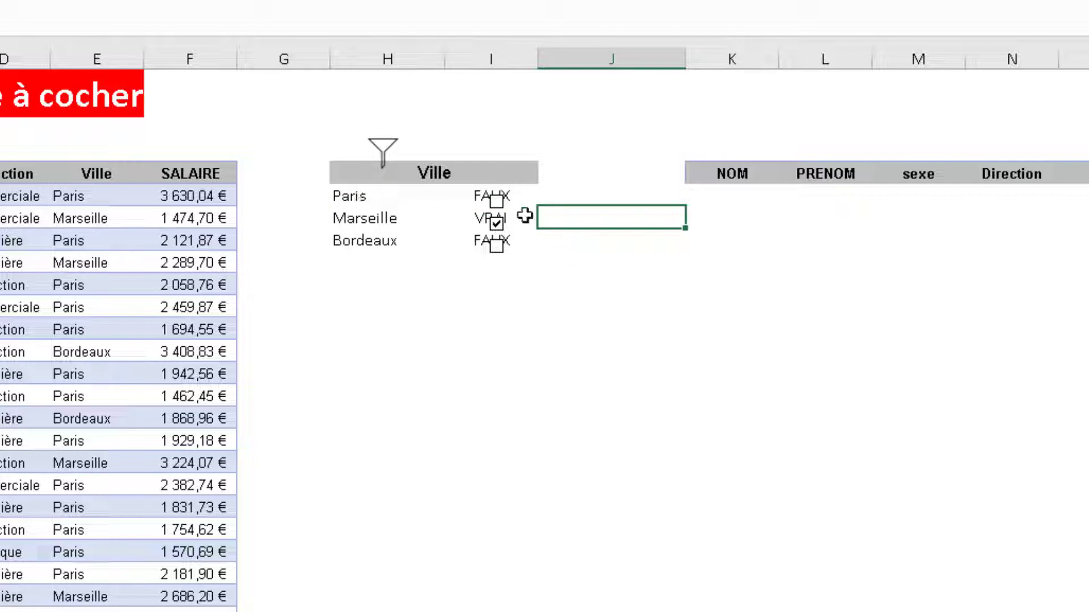
Step: Test J5 with the Paris check box, fill its formula down to J7, and tick Bordeaux and Paris
{"action": "left_click", "coordinate": [559, 194]}
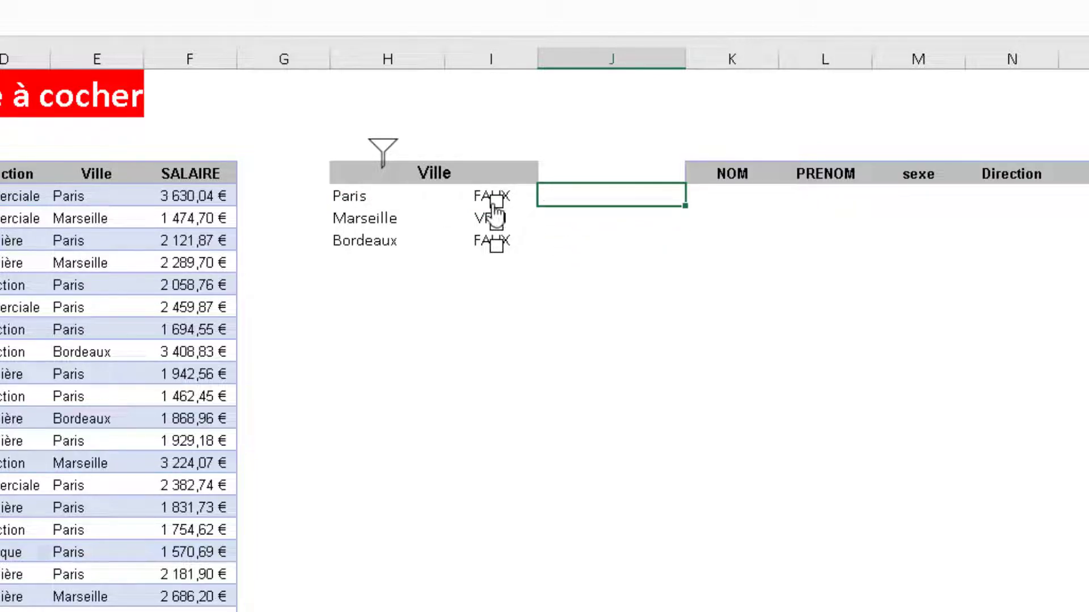
{"action": "left_click", "coordinate": [496, 201]}
{"action": "left_click", "coordinate": [495, 203]}
{"action": "left_click_drag", "start_coordinate": [685, 206], "coordinate": [684, 251]}
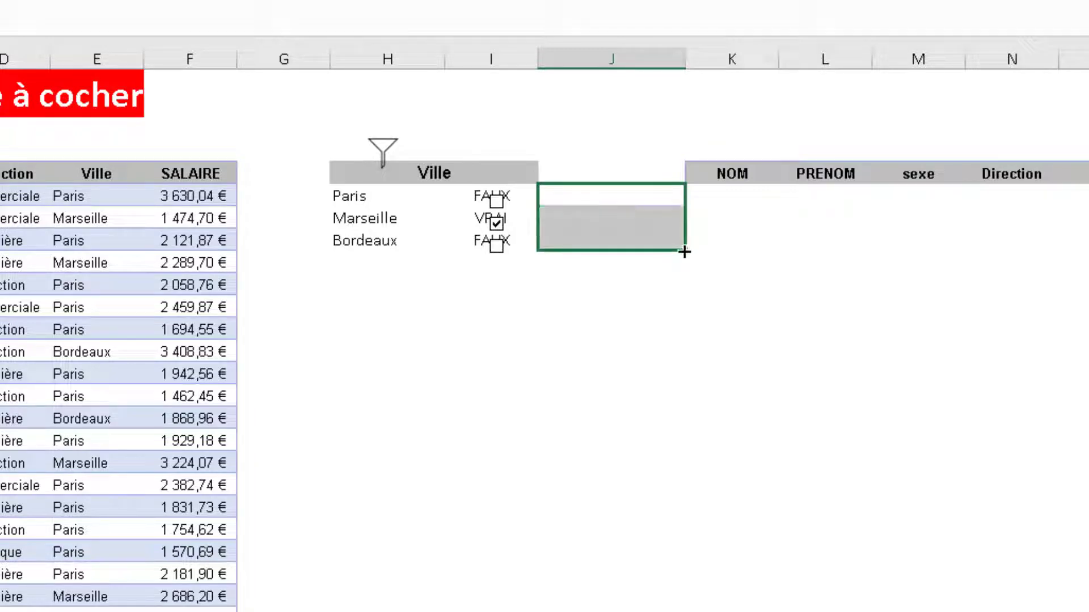
{"action": "left_click", "coordinate": [498, 245]}
{"action": "left_click", "coordinate": [497, 200]}
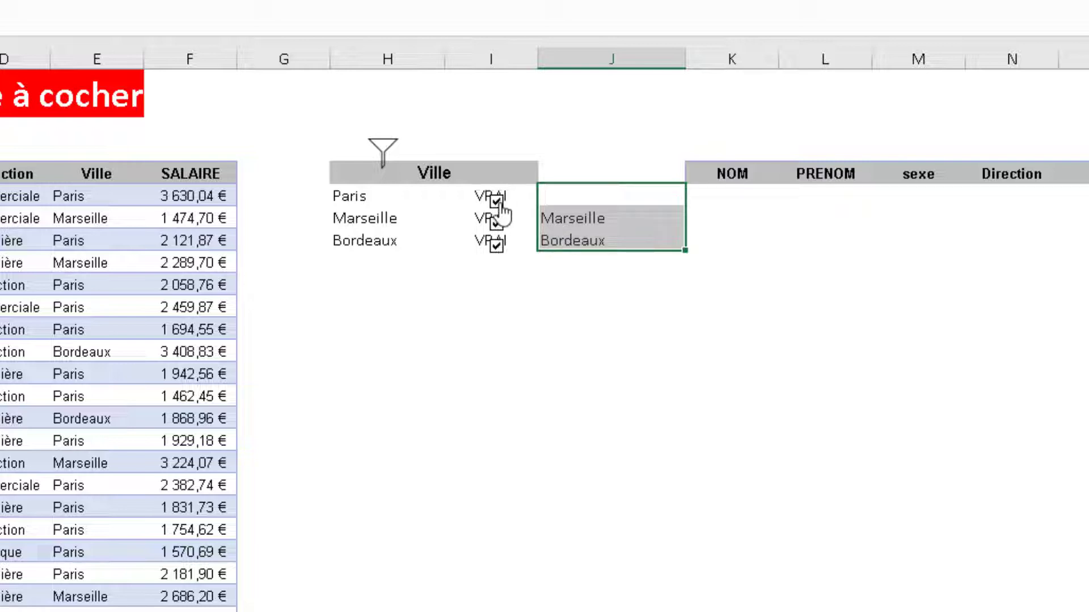
Step: Set the font colour of the linked cells I5:I7 to white to hide their values
{"action": "left_click_drag", "start_coordinate": [527, 192], "coordinate": [517, 240]}
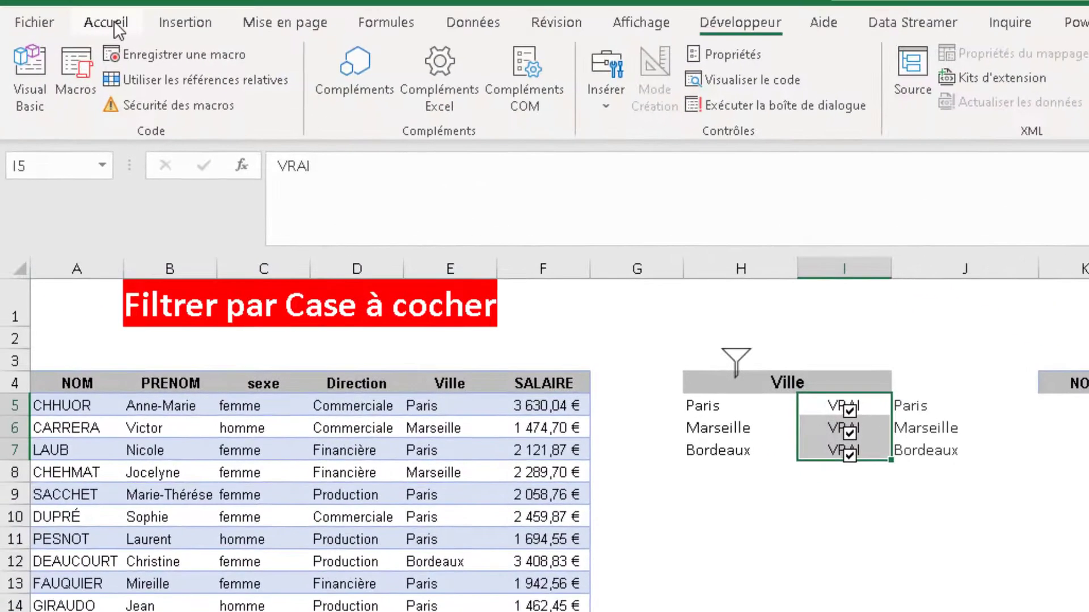
{"action": "left_click", "coordinate": [109, 20]}
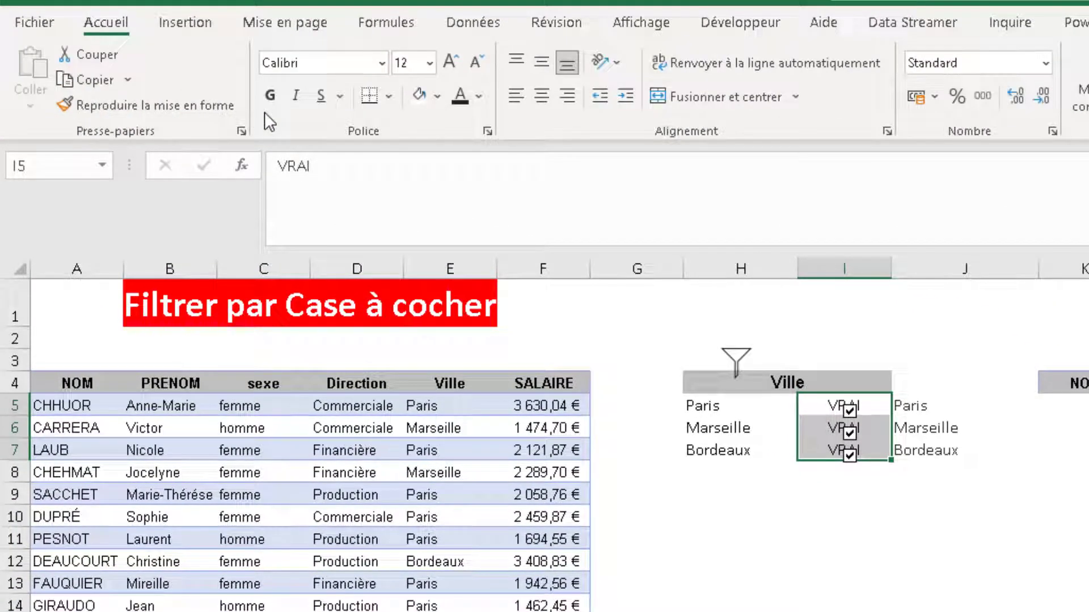
{"action": "left_click", "coordinate": [478, 97]}
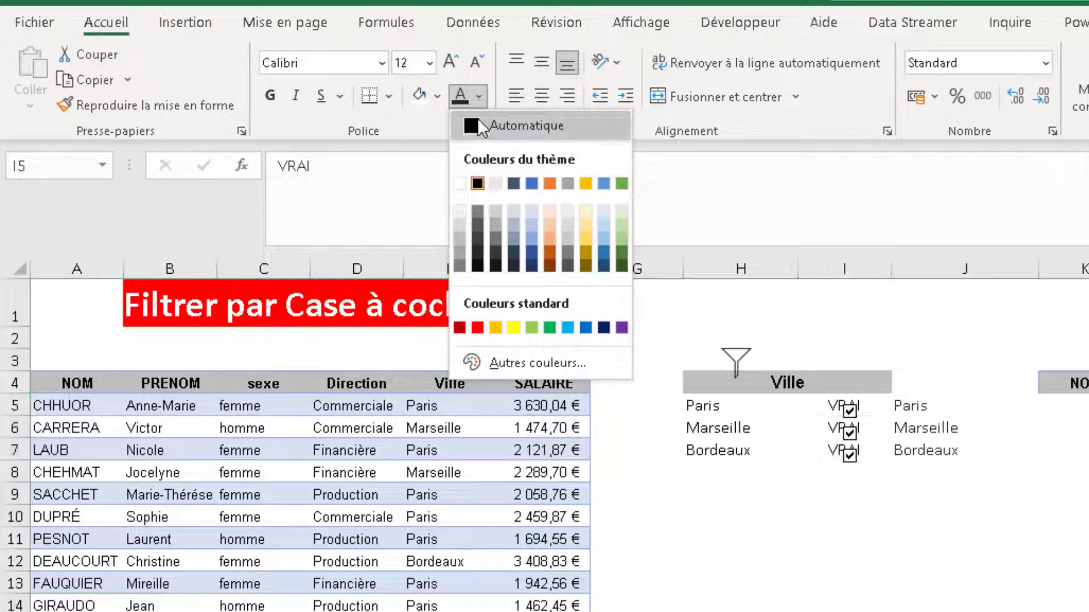
{"action": "left_click", "coordinate": [458, 183]}
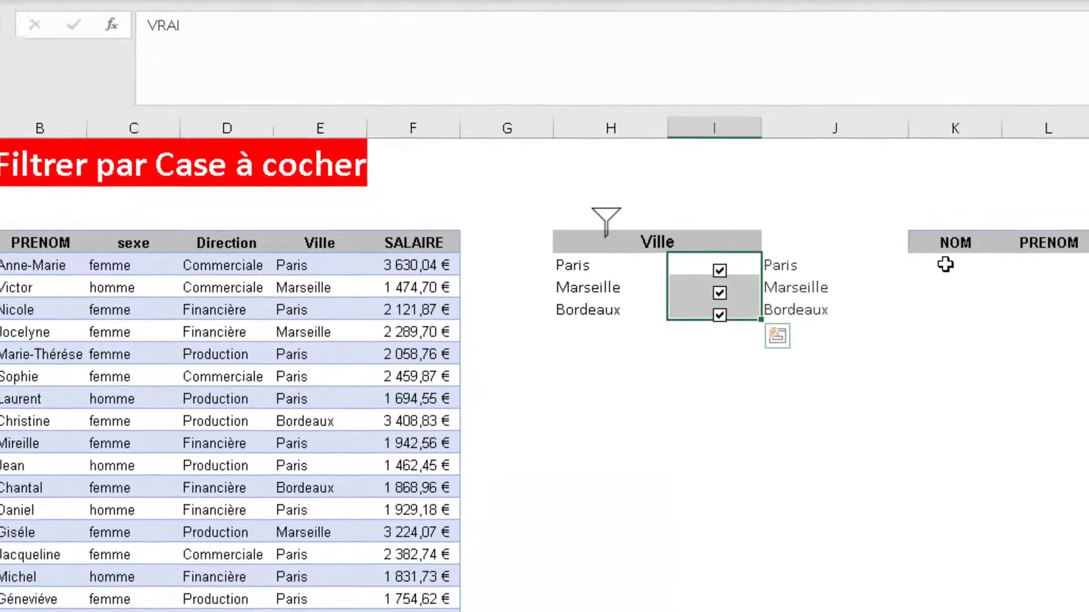
Step: Enter the formula =FILTRE(A5:F27;E5:E27=J5;"Rien") in K5, under the NOM header of the results table
{"action": "left_click", "coordinate": [944, 264]}
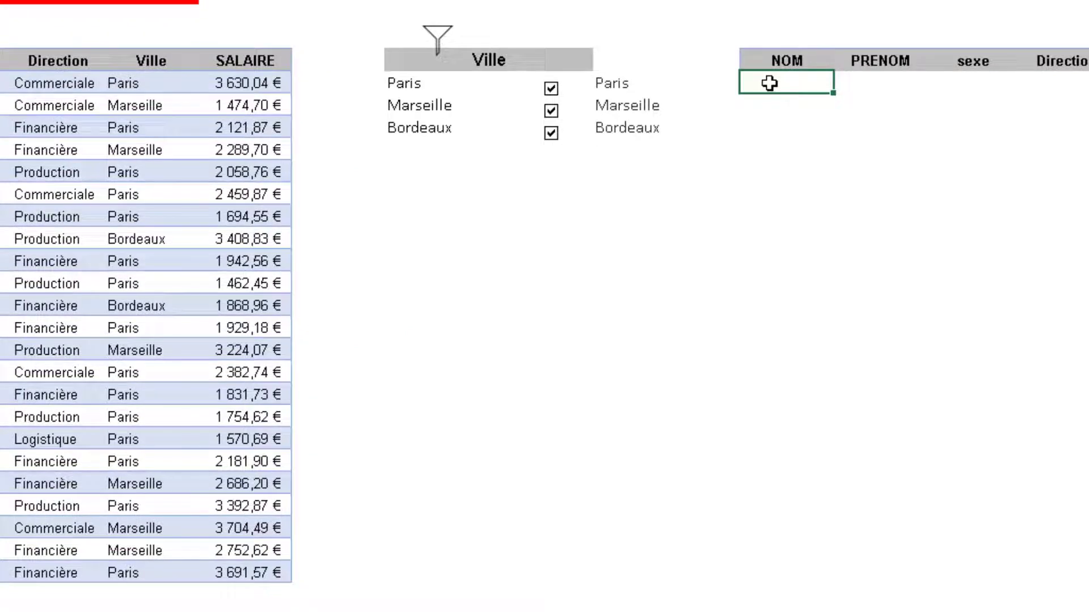
{"action": "type", "text": "=filtre"}
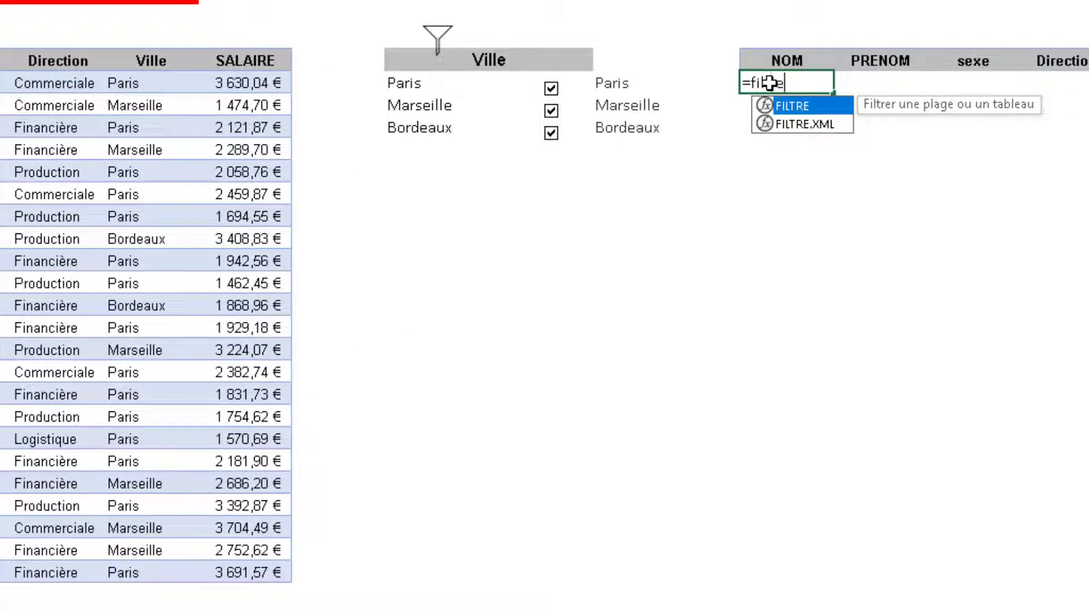
{"action": "double_click", "coordinate": [788, 105]}
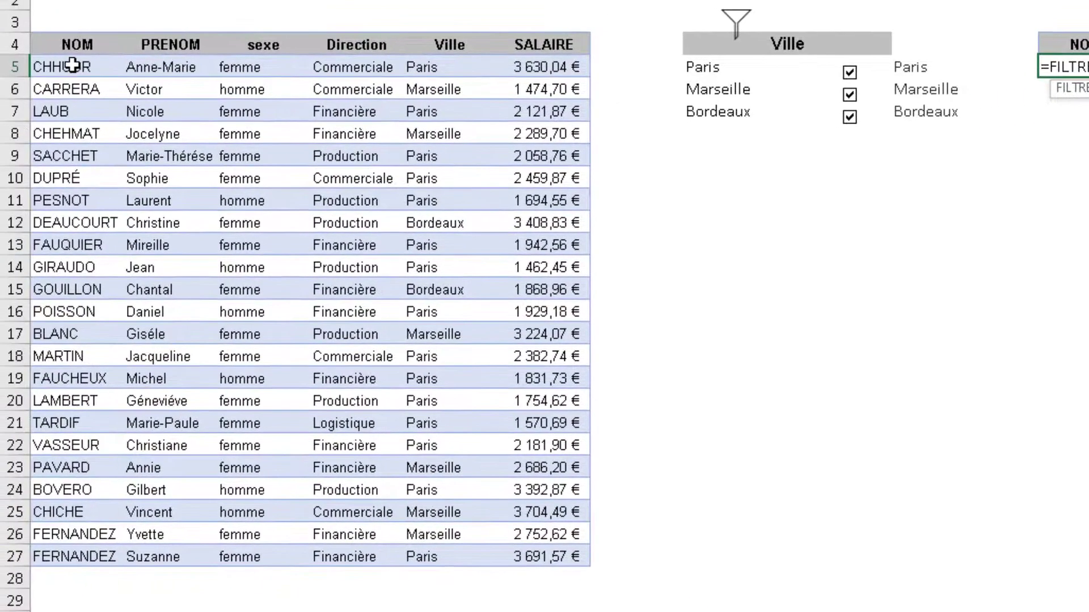
{"action": "left_click_drag", "start_coordinate": [73, 66], "coordinate": [530, 549]}
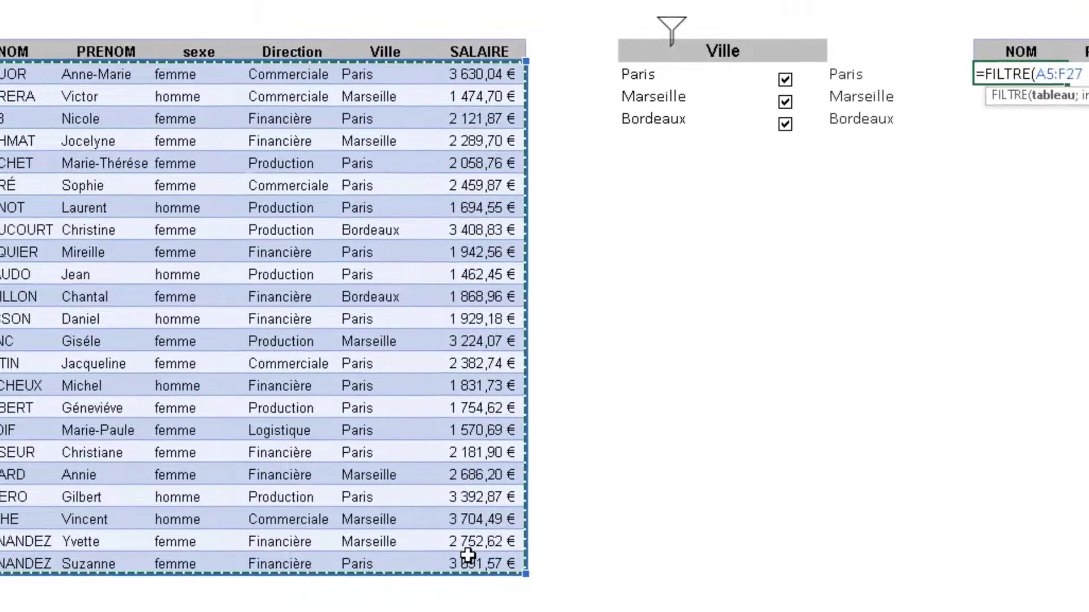
{"action": "type", "text": ";"}
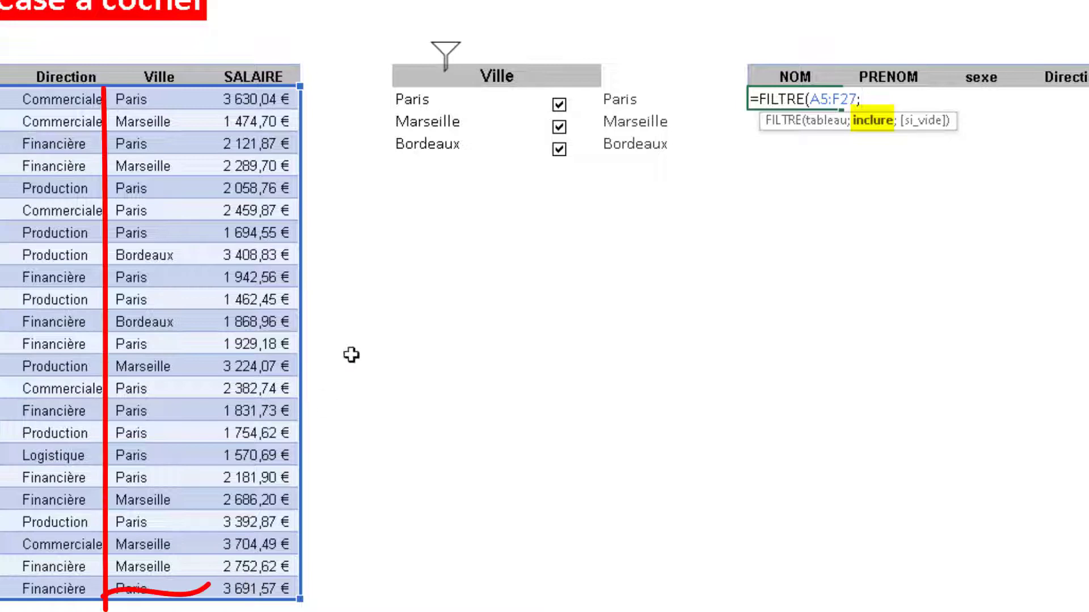
{"action": "left_click_drag", "start_coordinate": [172, 100], "coordinate": [159, 578]}
{"action": "type", "text": "="}
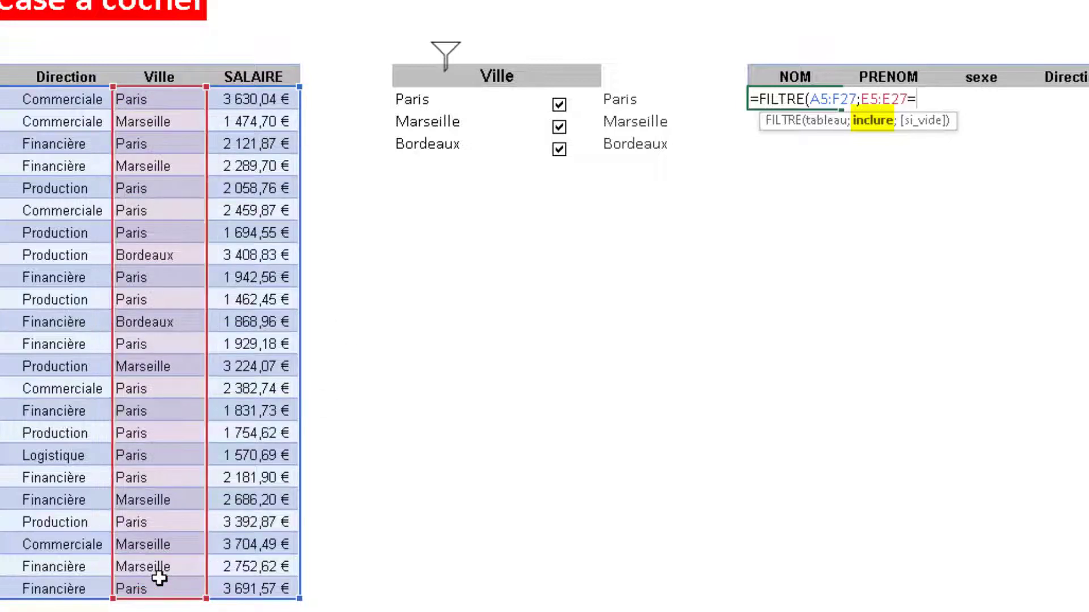
{"action": "left_click", "coordinate": [631, 101]}
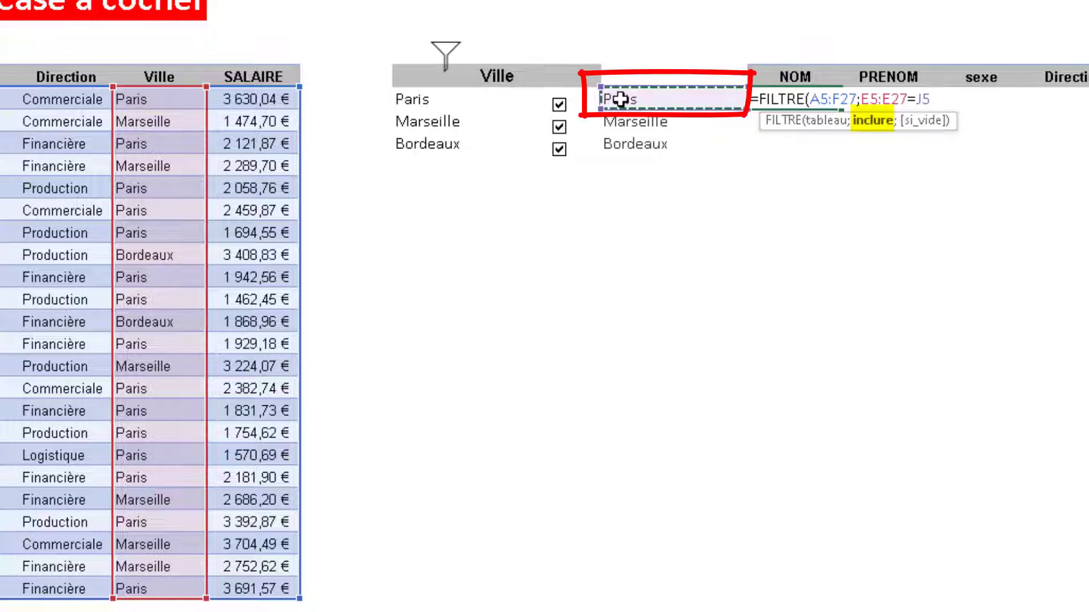
{"action": "type", "text": ";"}
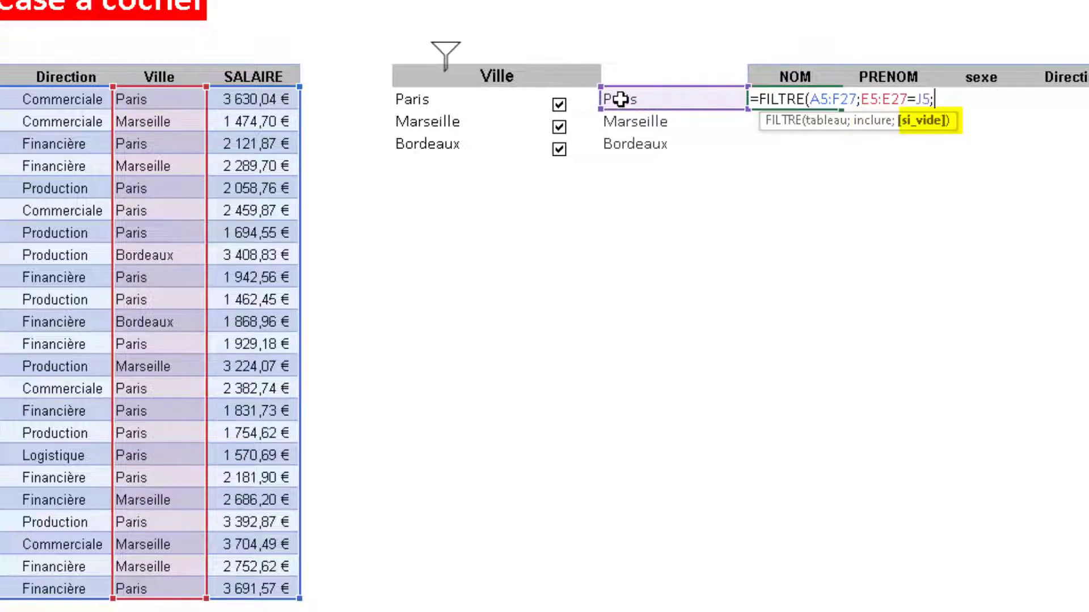
{"action": "type", "text": "\"Rien\")"}
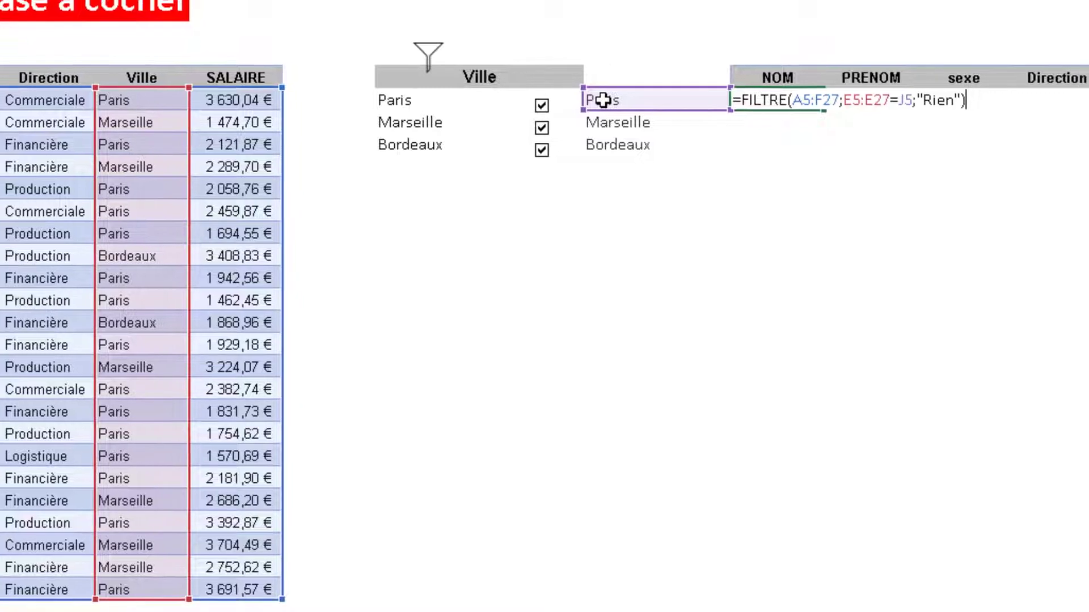
{"action": "key", "text": "Return"}
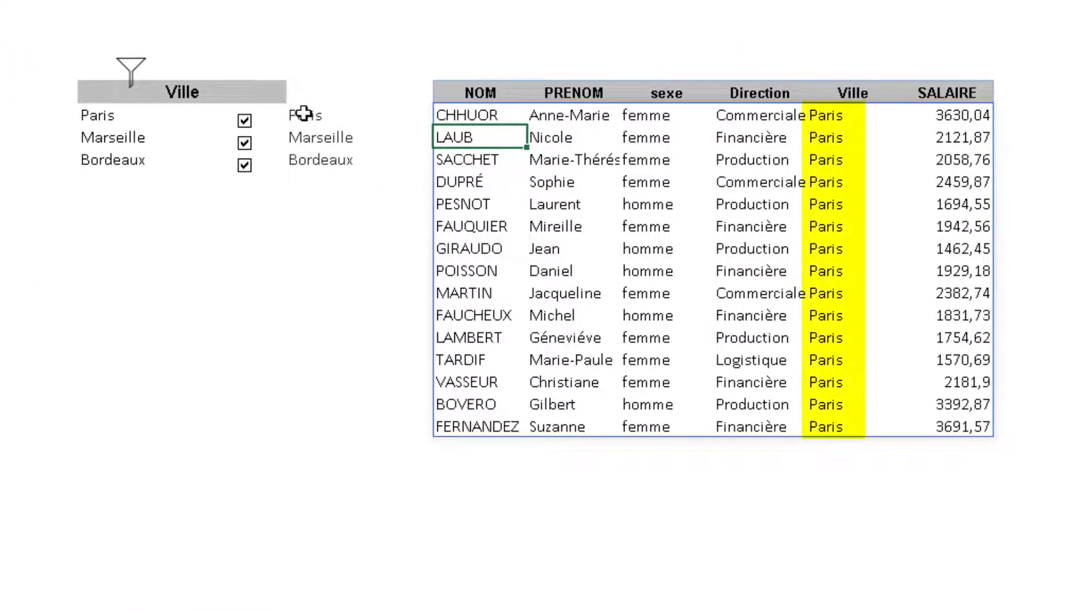
Step: Test the FILTRE formula by unticking the Paris check box and ticking it again
{"action": "left_click", "coordinate": [244, 121]}
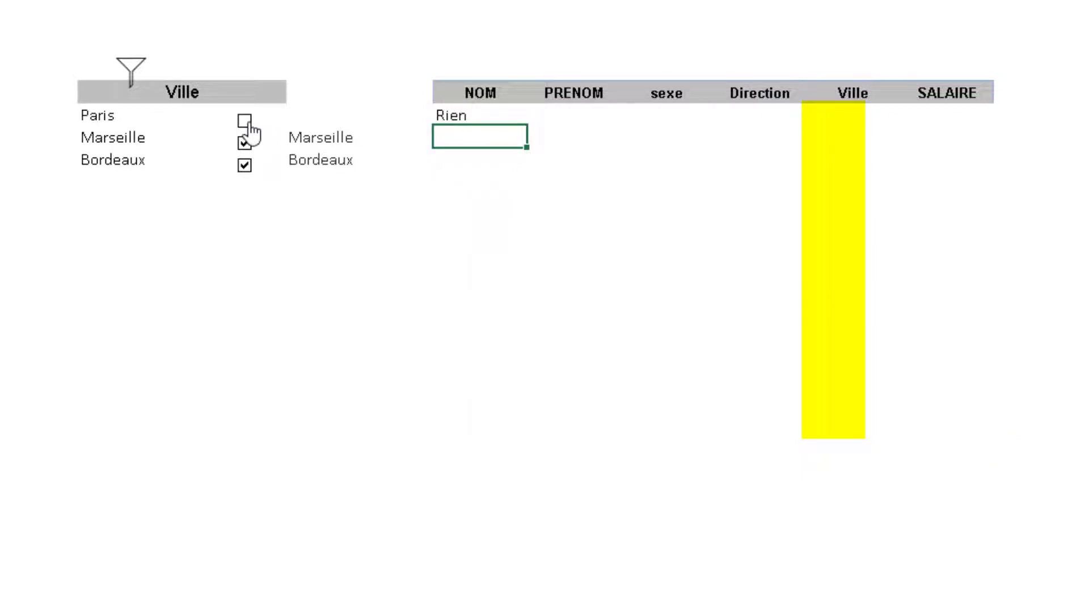
{"action": "left_click", "coordinate": [245, 120]}
{"action": "left_click", "coordinate": [245, 122]}
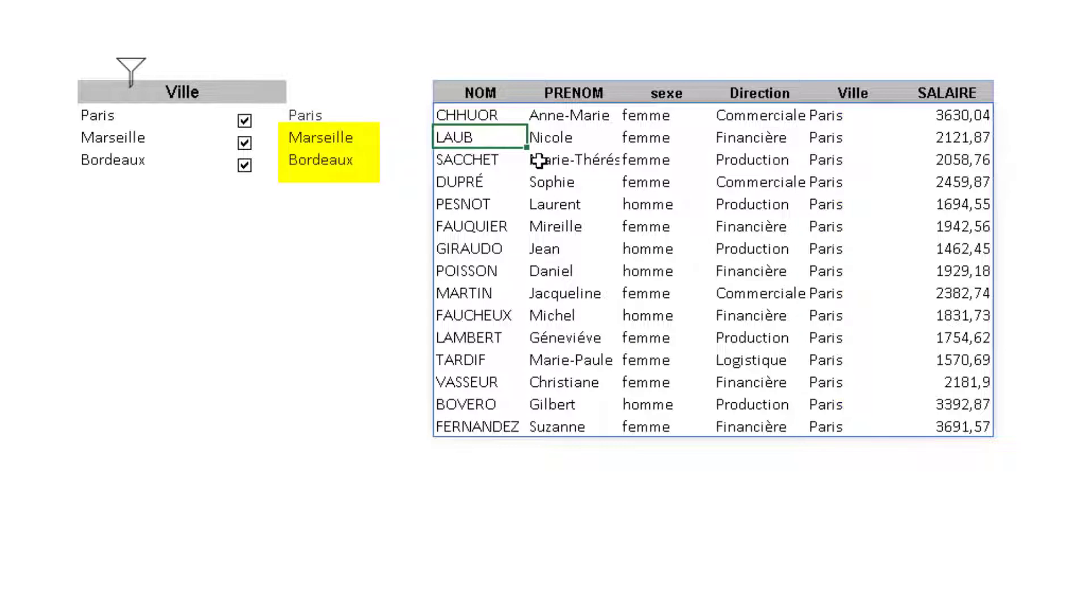
Step: Enclose the condition E5:E27=J5 in parentheses within the FILTRE formula in K5
{"action": "double_click", "coordinate": [490, 117]}
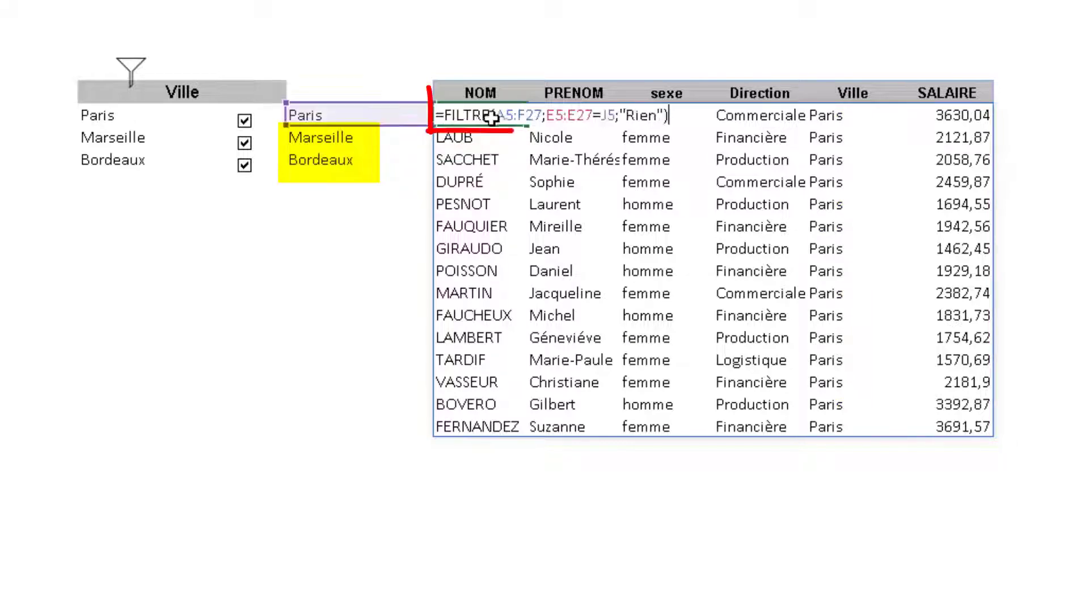
{"action": "left_click", "coordinate": [491, 116]}
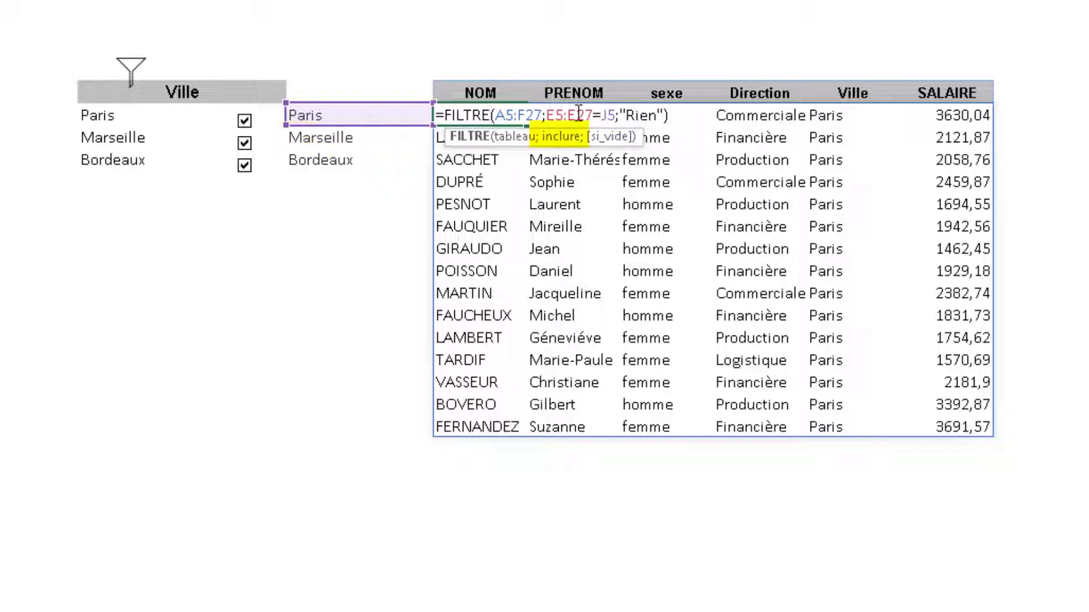
{"action": "left_click", "coordinate": [577, 135]}
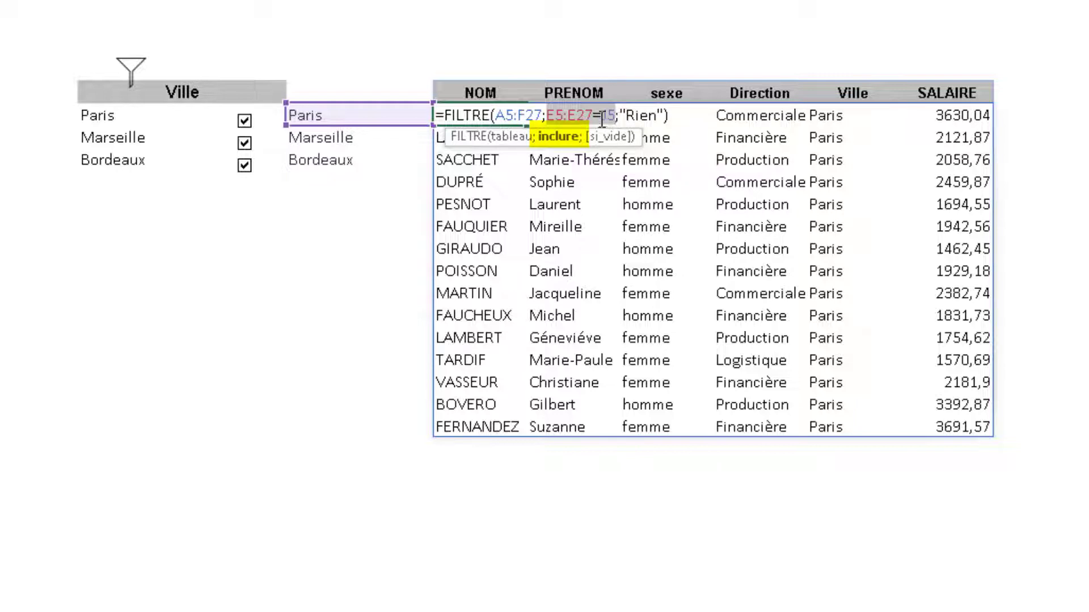
{"action": "left_click", "coordinate": [549, 120]}
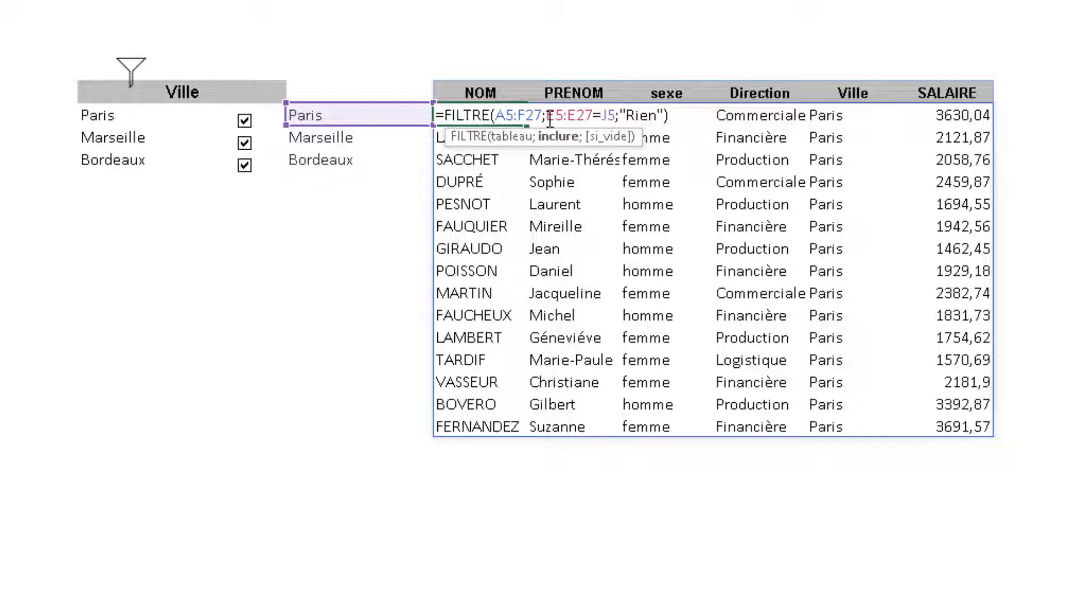
{"action": "type", "text": "("}
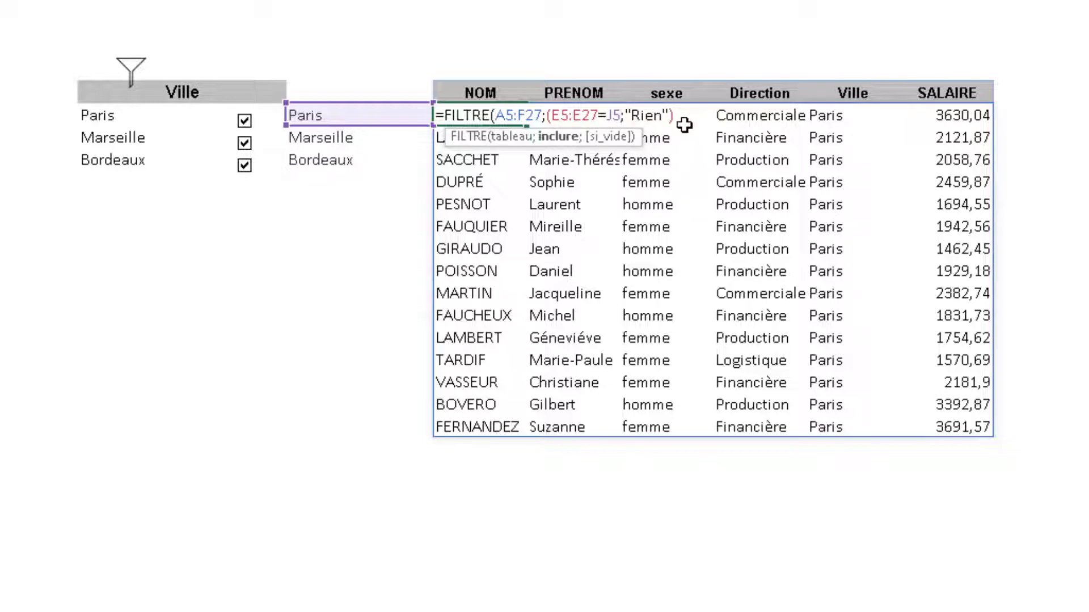
{"action": "type", "text": ")"}
Step: Add the Marseille condition +(E5:E27=J6) to the include argument of the FILTRE formula
{"action": "type", "text": "+"}
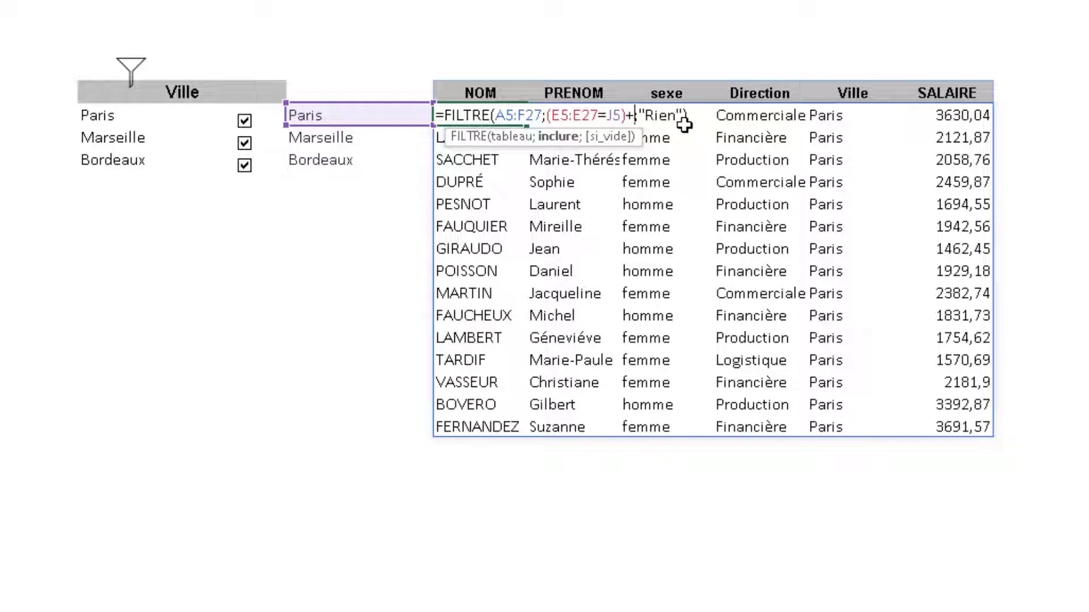
{"action": "type", "text": "("}
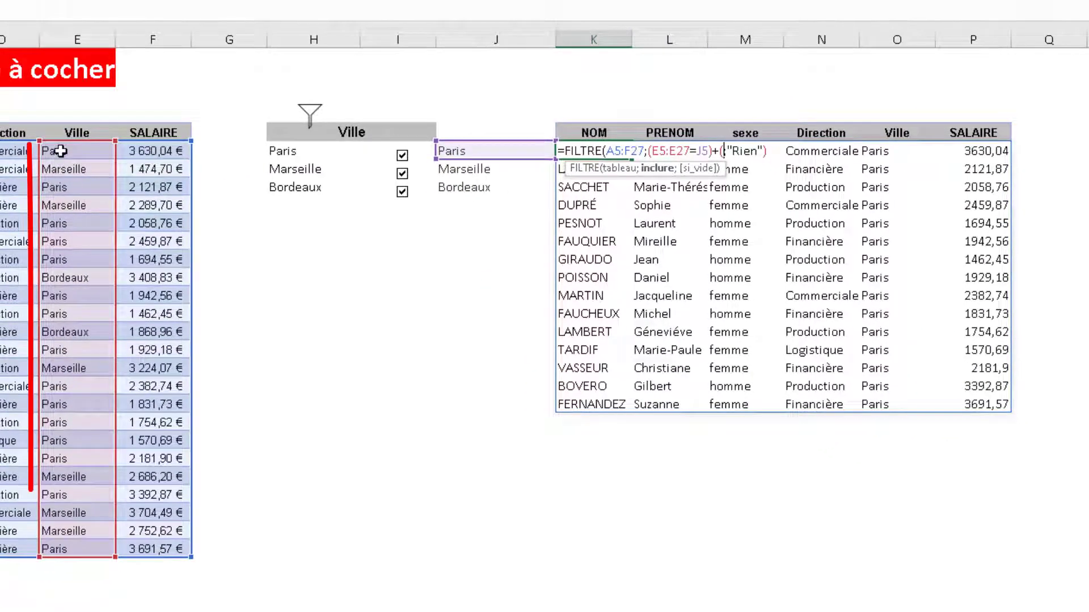
{"action": "mouse_move", "coordinate": [59, 151]}
{"action": "left_mouse_down"}
{"action": "mouse_move", "coordinate": [57, 513]}
{"action": "mouse_move", "coordinate": [72, 549]}
{"action": "left_mouse_up"}
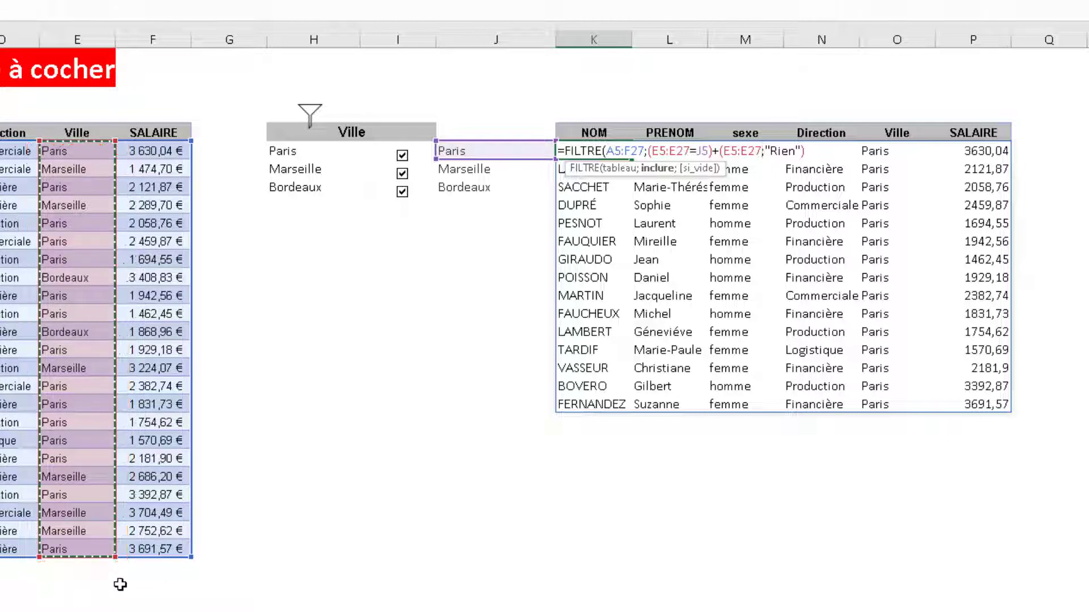
{"action": "type", "text": "="}
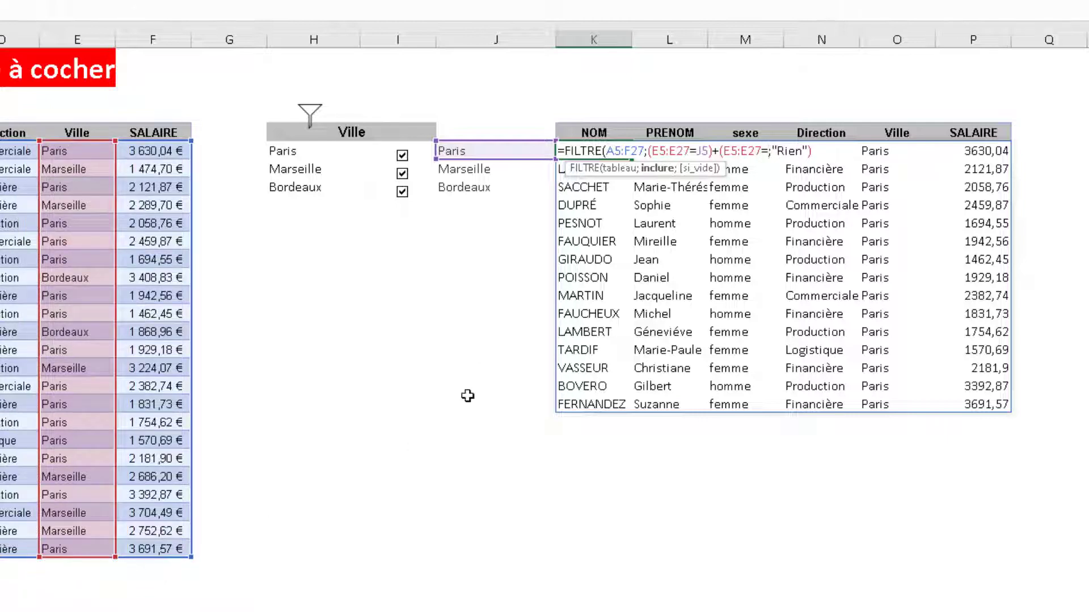
{"action": "left_click", "coordinate": [462, 173]}
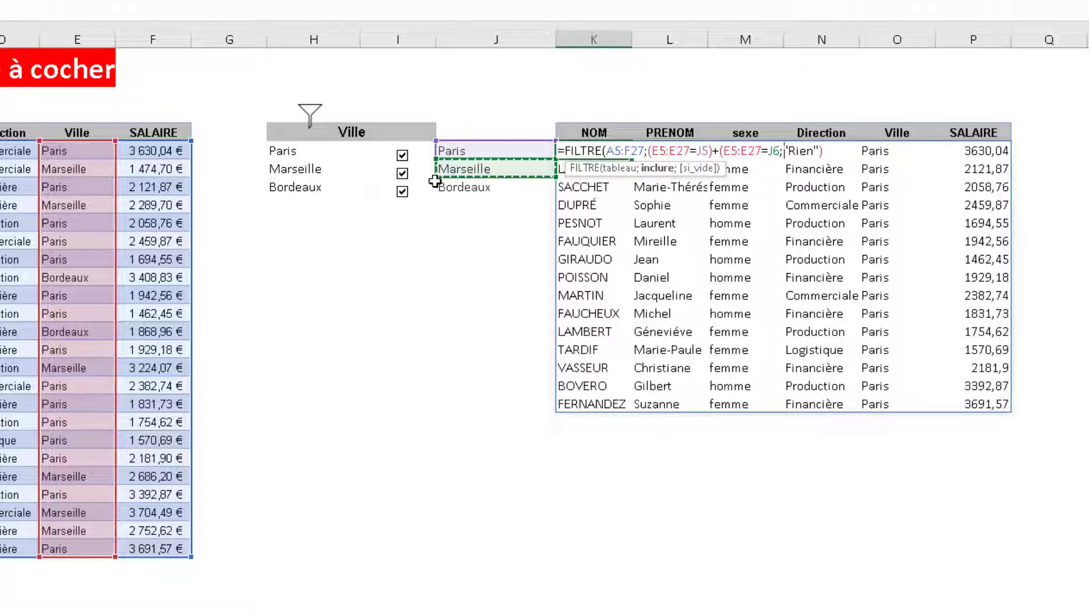
{"action": "type", "text": ")"}
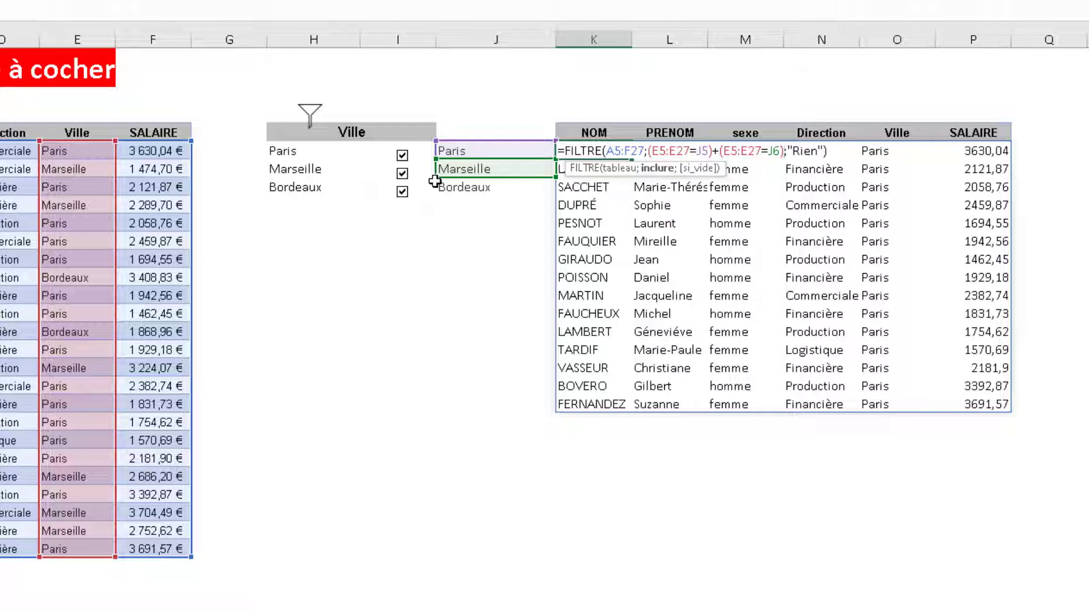
Step: Add the Bordeaux condition +(E5:E27=J7), check the include and if-empty arguments, and validate the FILTRE formula
{"action": "type", "text": "+("}
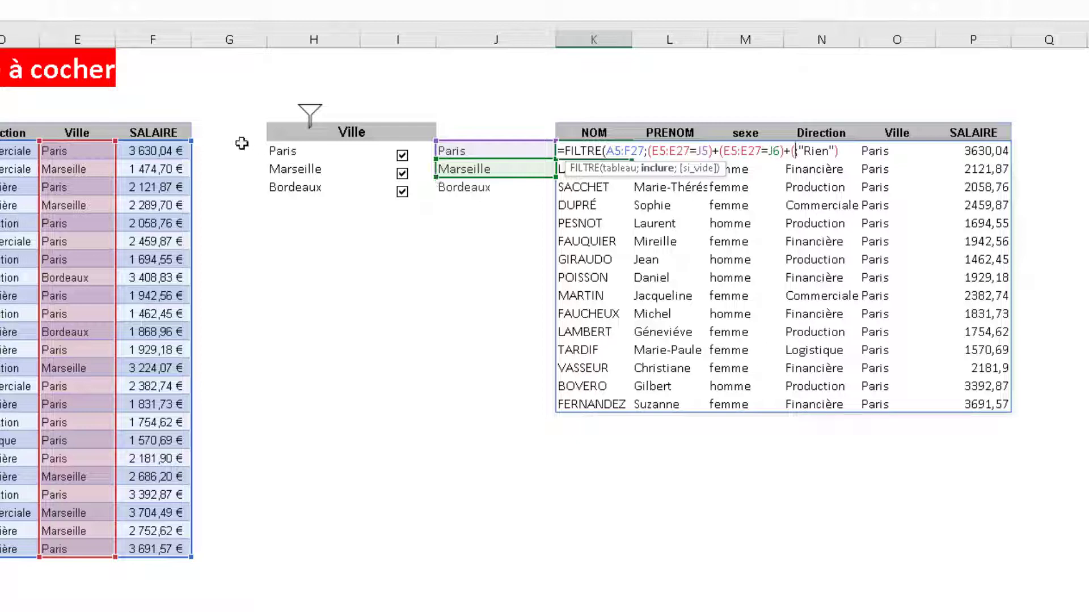
{"action": "left_click_drag", "start_coordinate": [75, 150], "coordinate": [85, 551]}
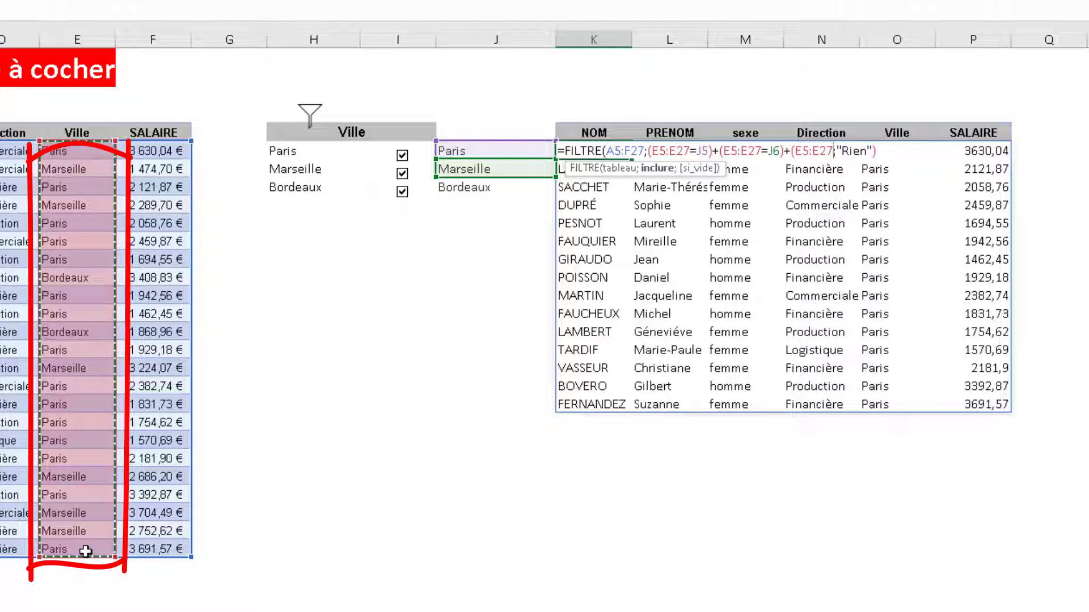
{"action": "type", "text": "="}
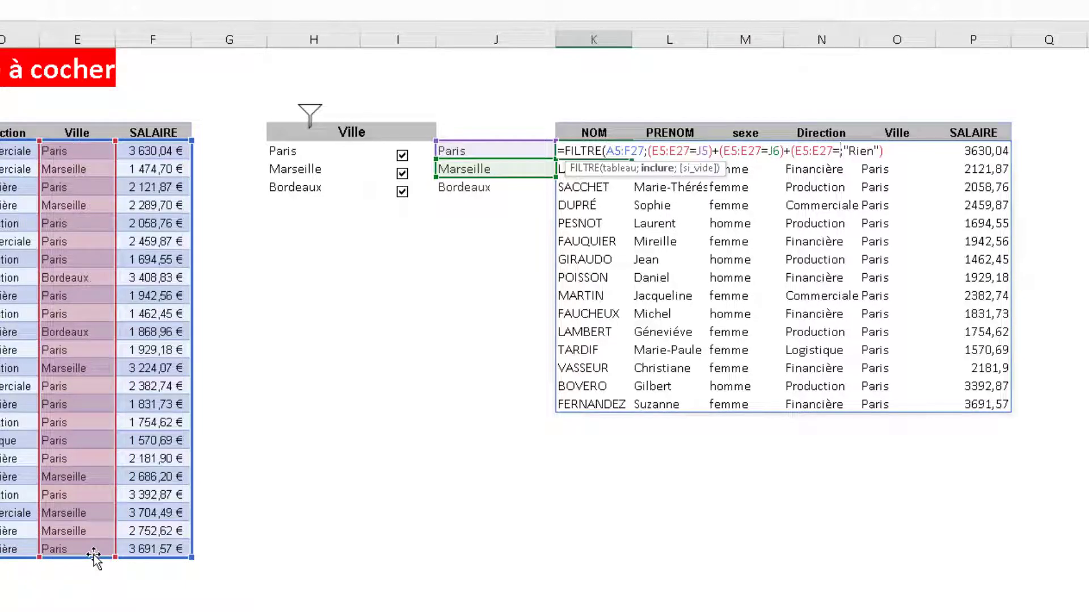
{"action": "left_click", "coordinate": [484, 190]}
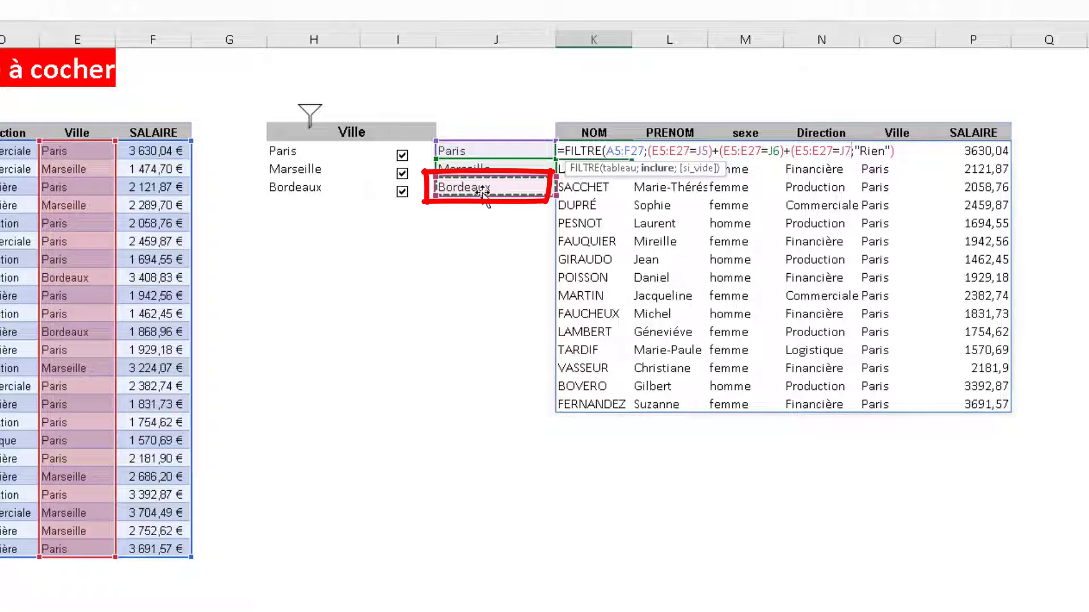
{"action": "type", "text": ")"}
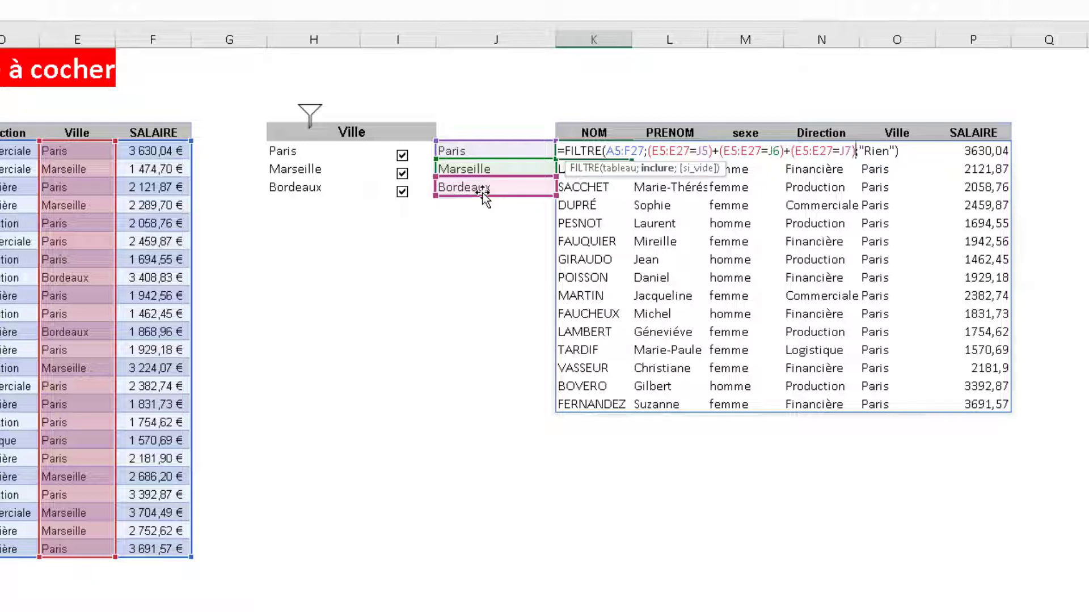
{"action": "left_click", "coordinate": [658, 169]}
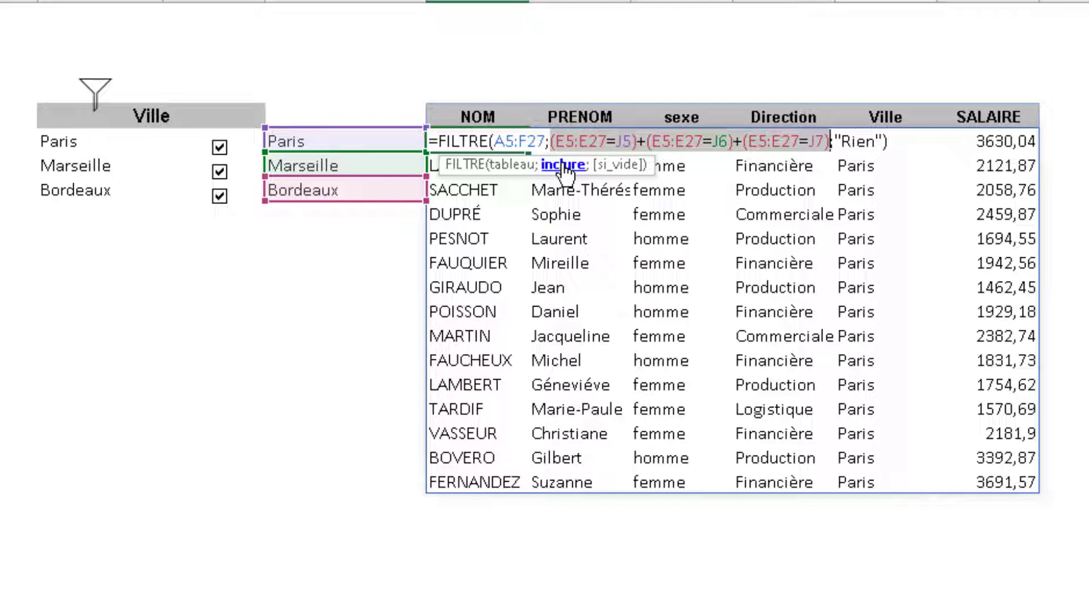
{"action": "left_click", "coordinate": [620, 165]}
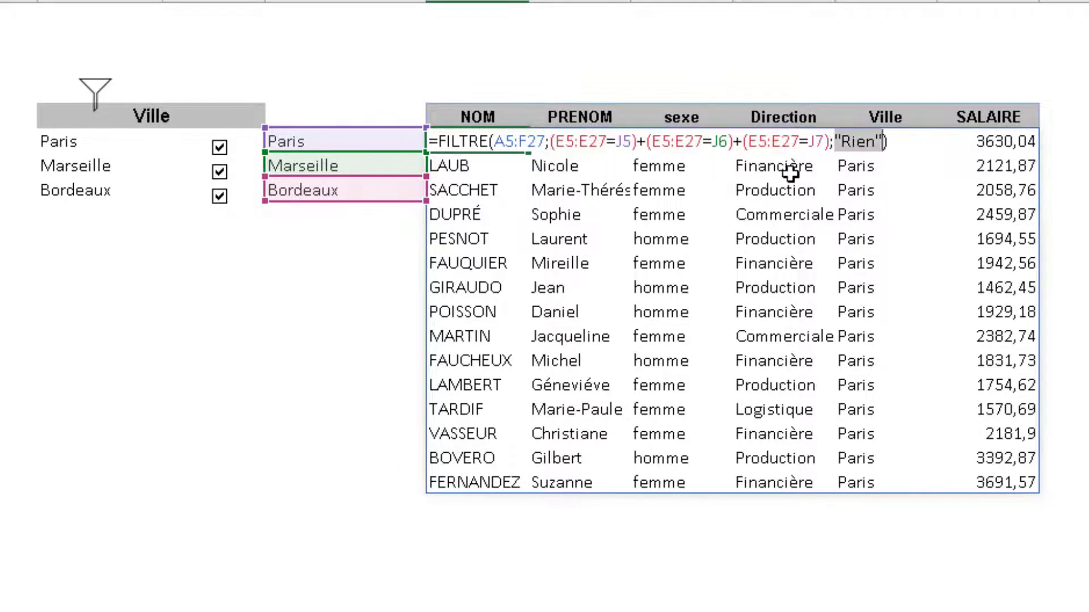
{"action": "key", "text": "Return"}
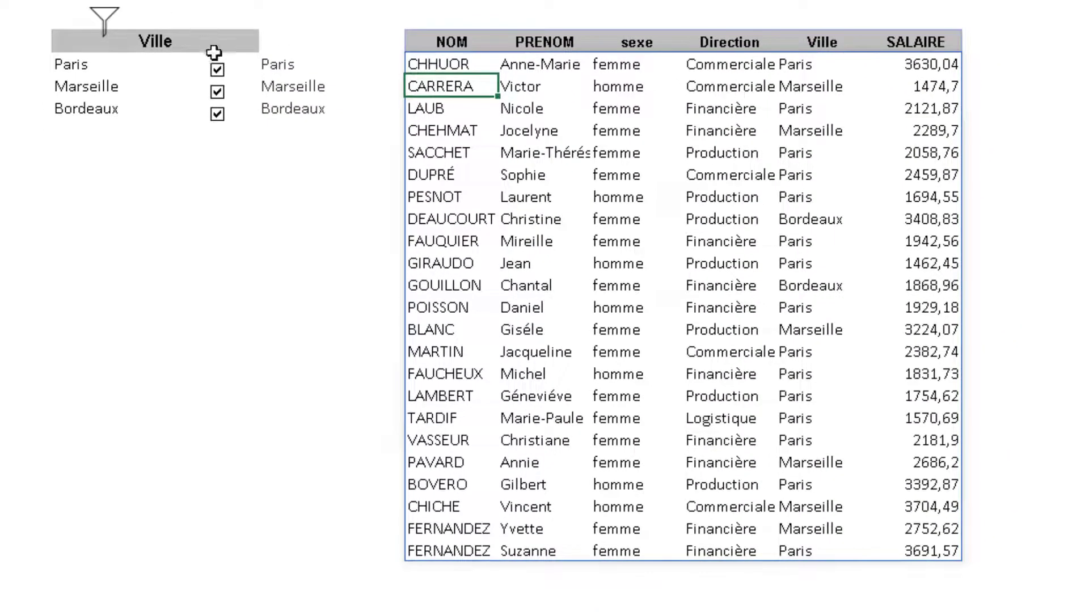
Step: Test the three-city filter by unticking the Paris, Marseille and Bordeaux check boxes and ticking them all again
{"action": "left_click", "coordinate": [218, 70]}
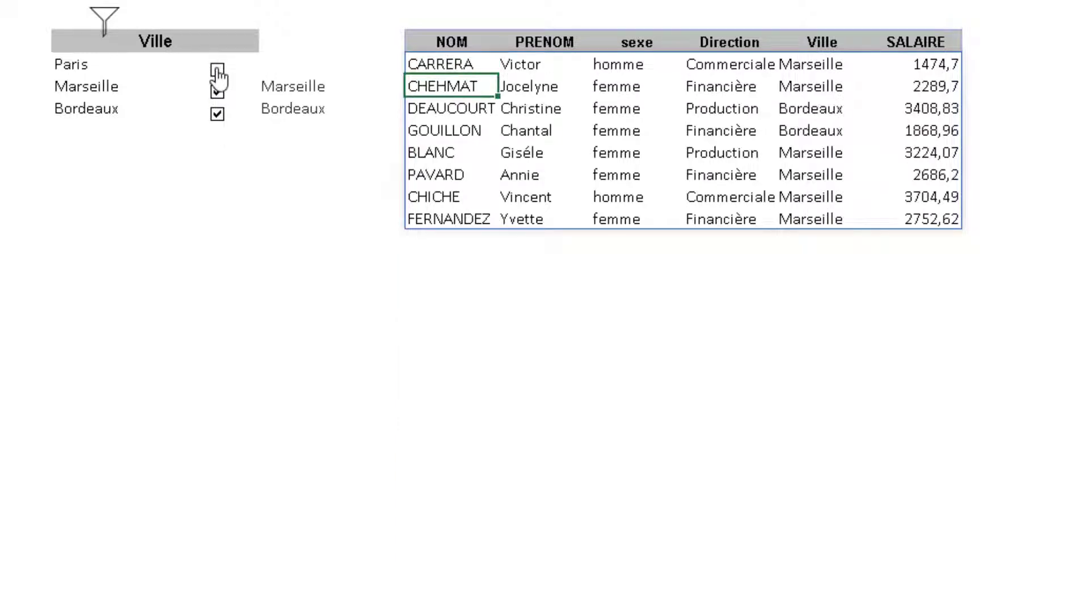
{"action": "left_click", "coordinate": [218, 93]}
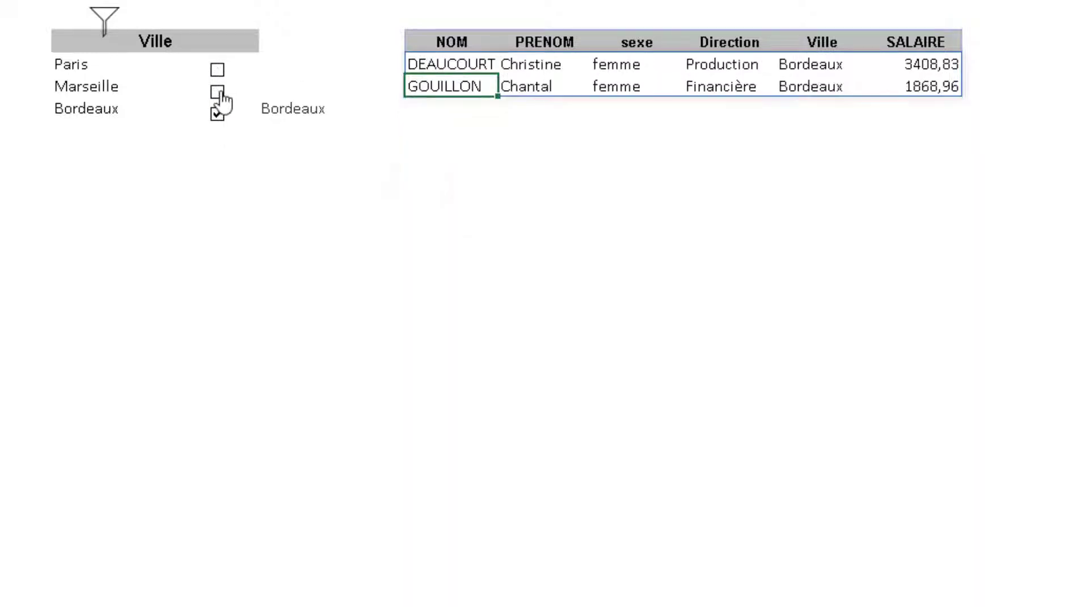
{"action": "left_click", "coordinate": [219, 117]}
{"action": "left_click", "coordinate": [217, 92]}
{"action": "left_click", "coordinate": [218, 70]}
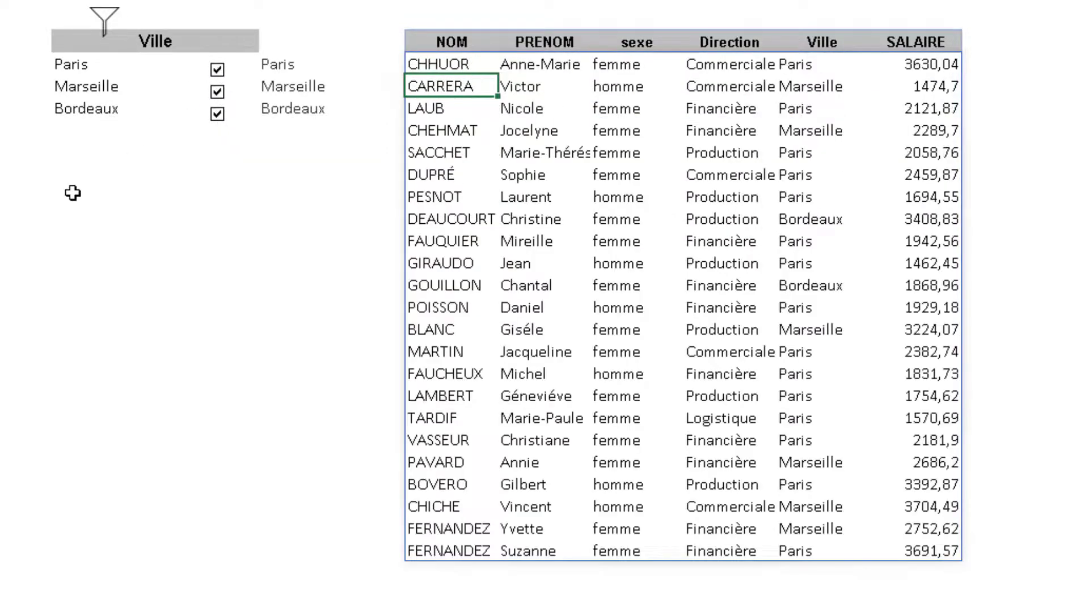